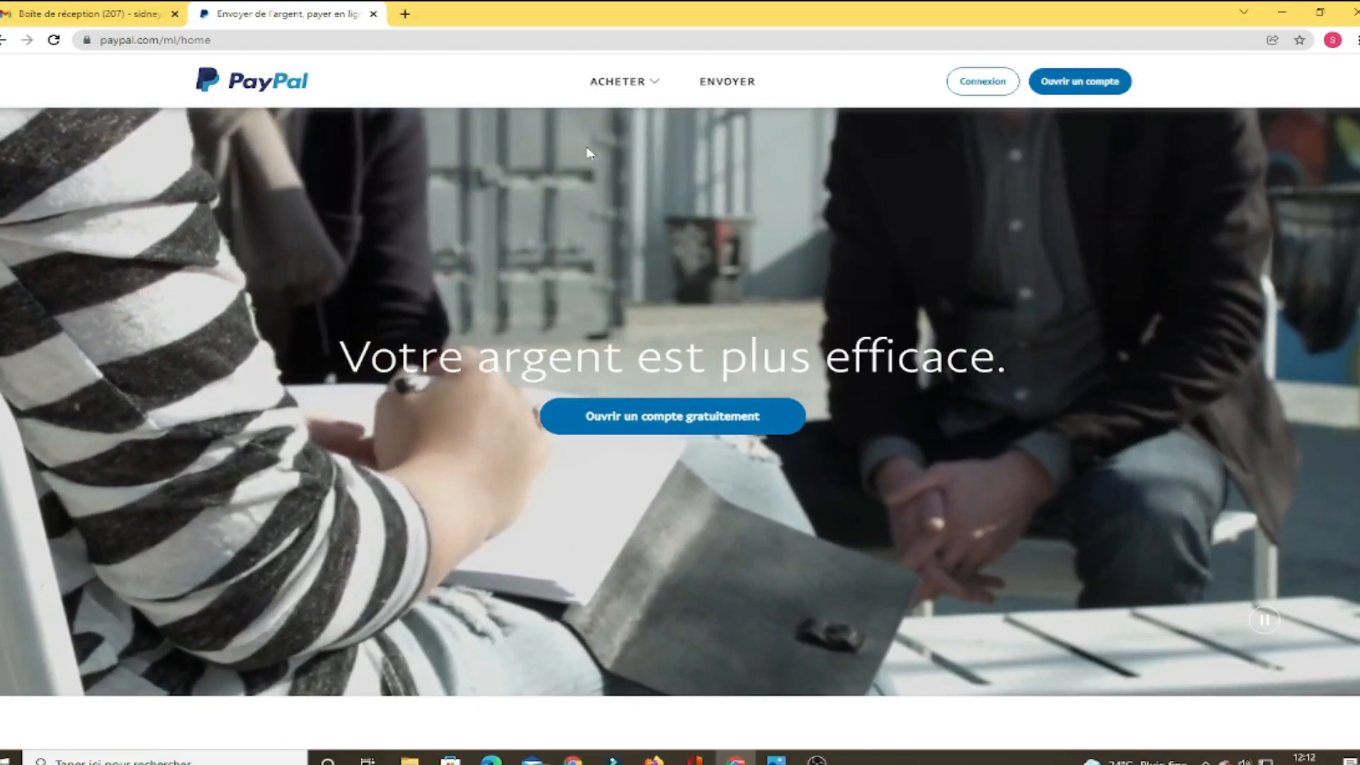
Scroll down PayPal's French home page toward the footer
scroll(1142, 624, down, 15)
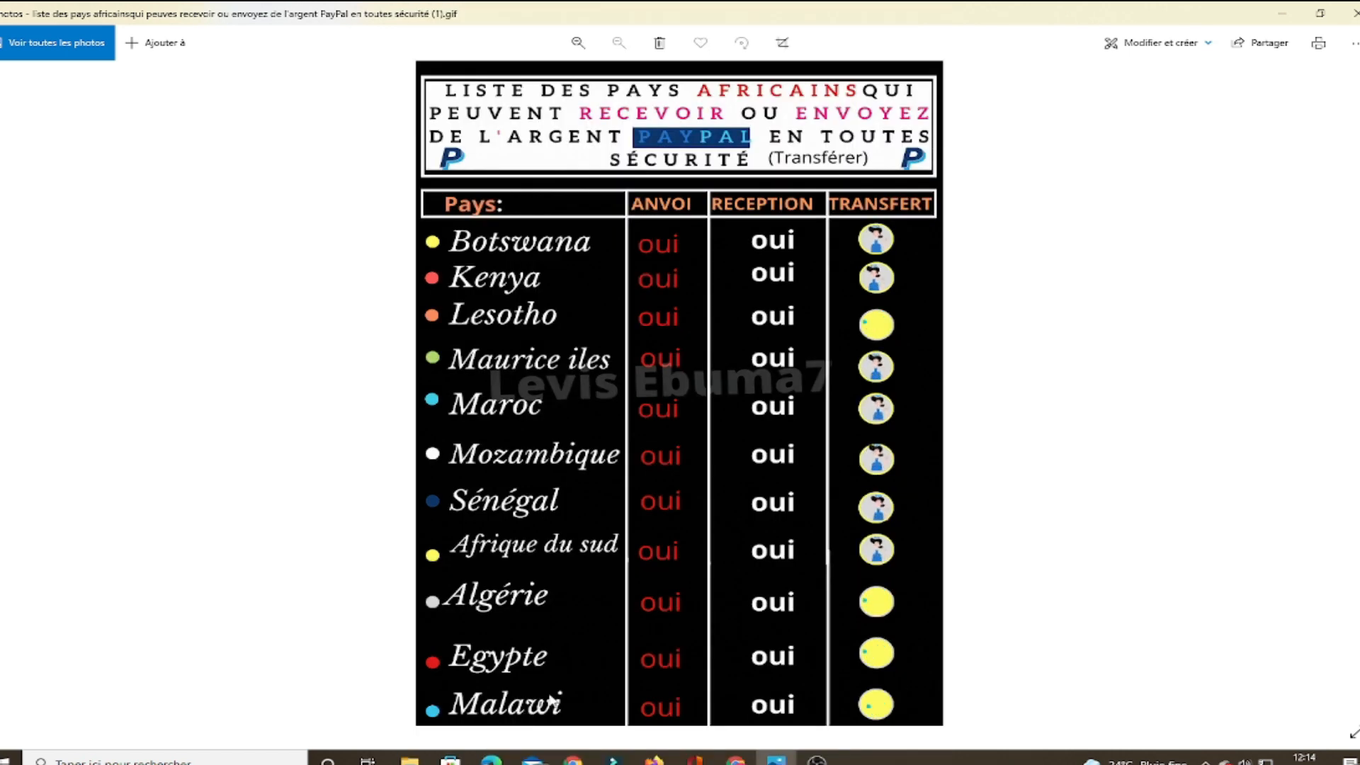
Leave the Photos viewer with Alt+Tab to get back to PayPal's worldwide country list
key(alt+Tab)
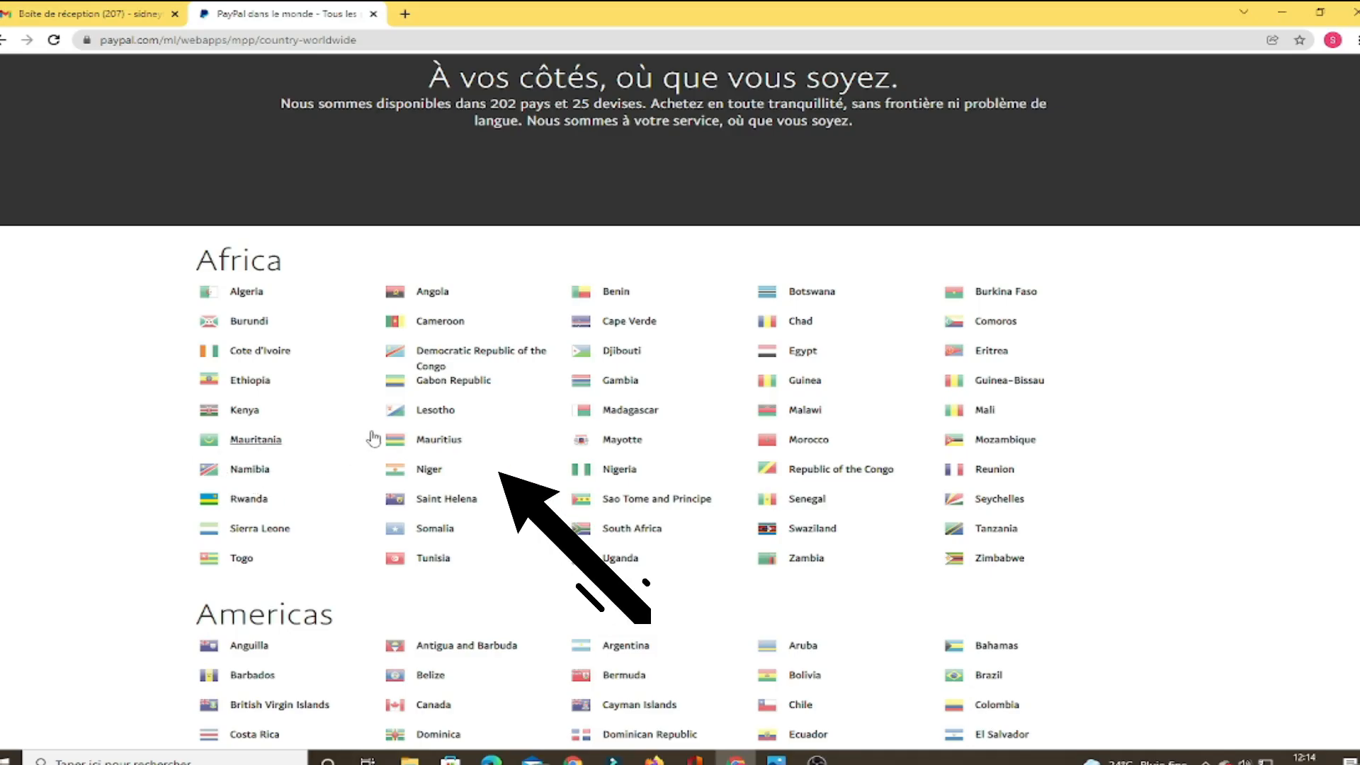
Switch to PayPal's Lesotho site, browse the ACHETER and VENDRE menus, then choose Ouvrir un compte
click(410, 415)
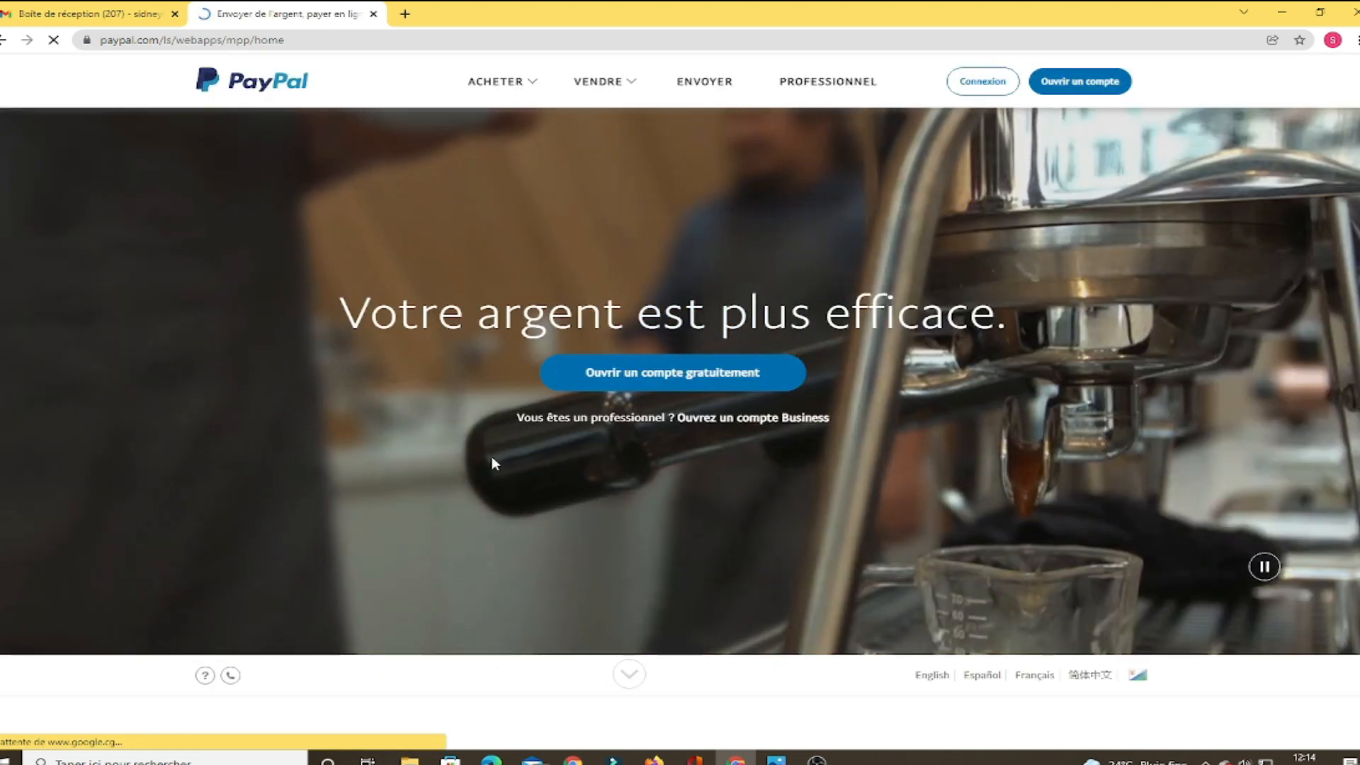
click(613, 70)
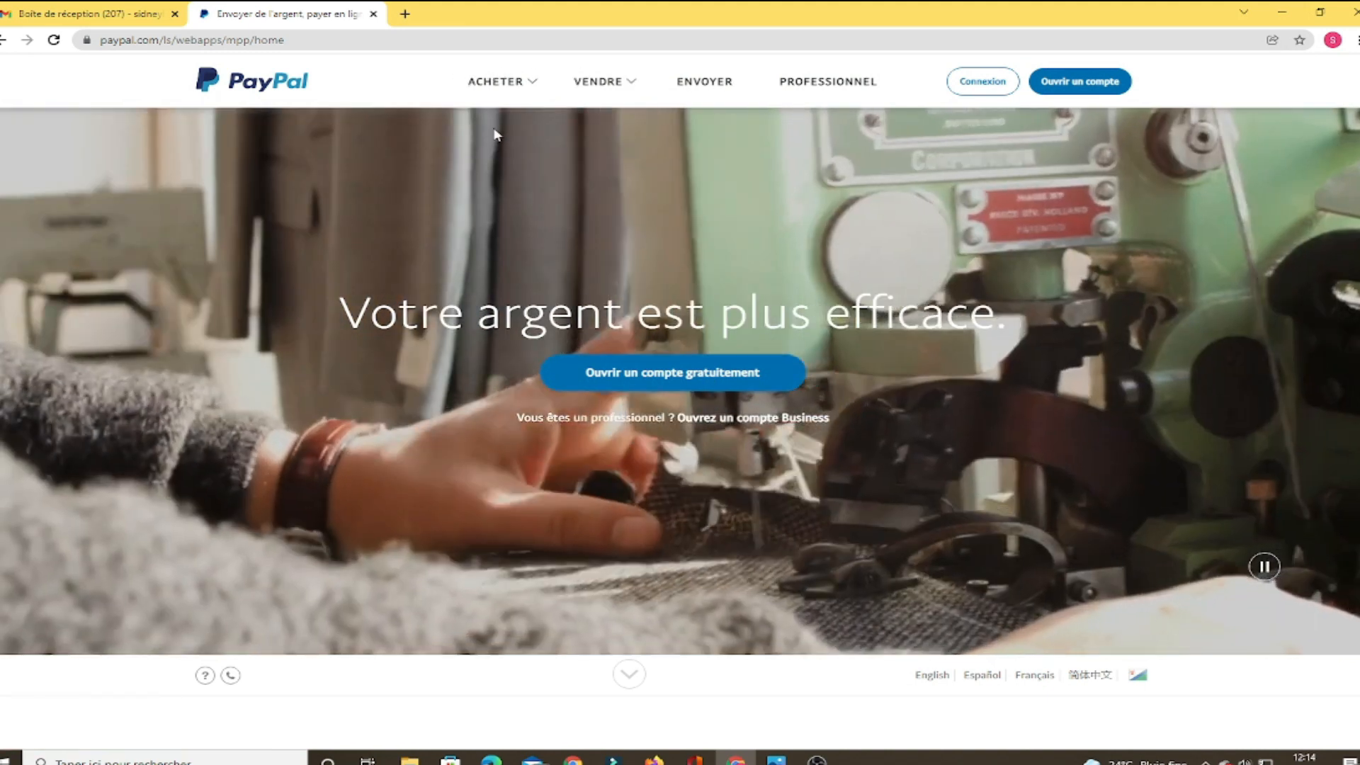
click(496, 82)
click(1124, 132)
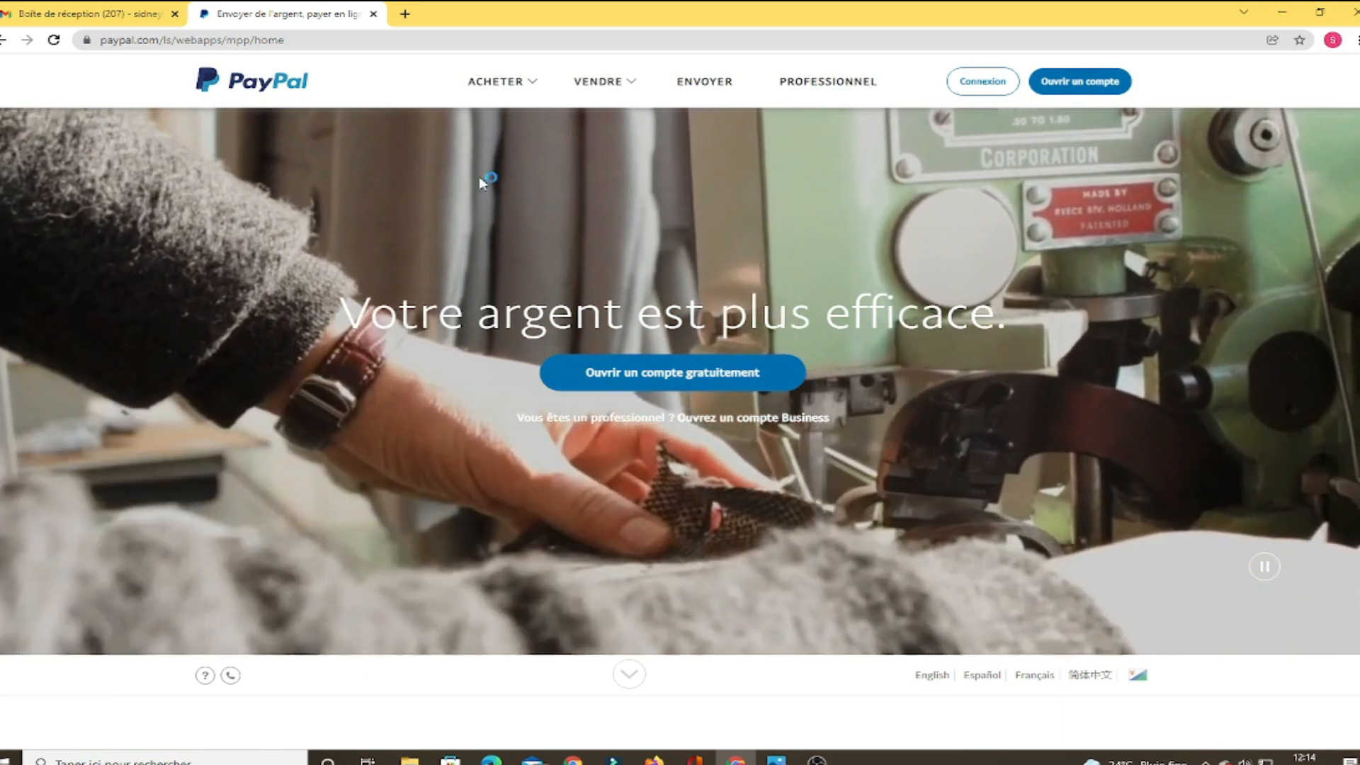
click(496, 82)
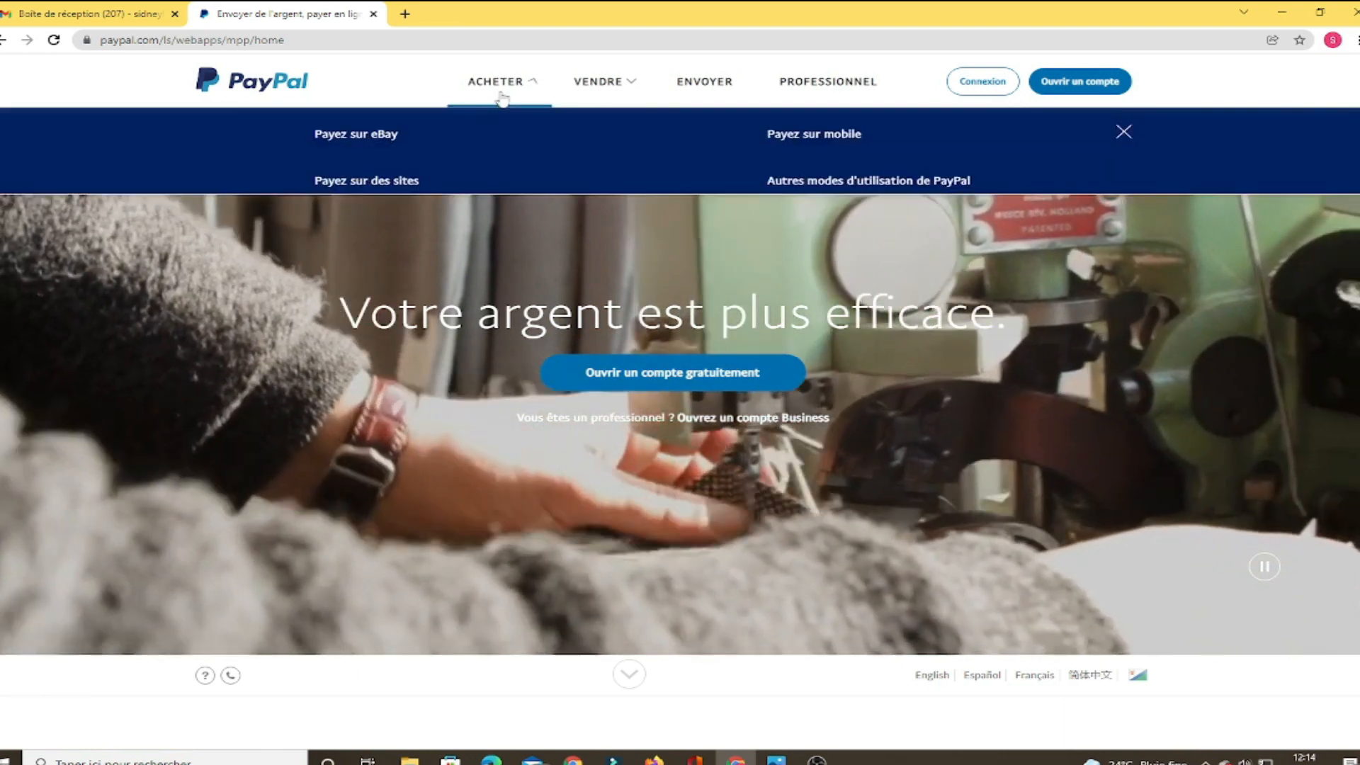
click(597, 84)
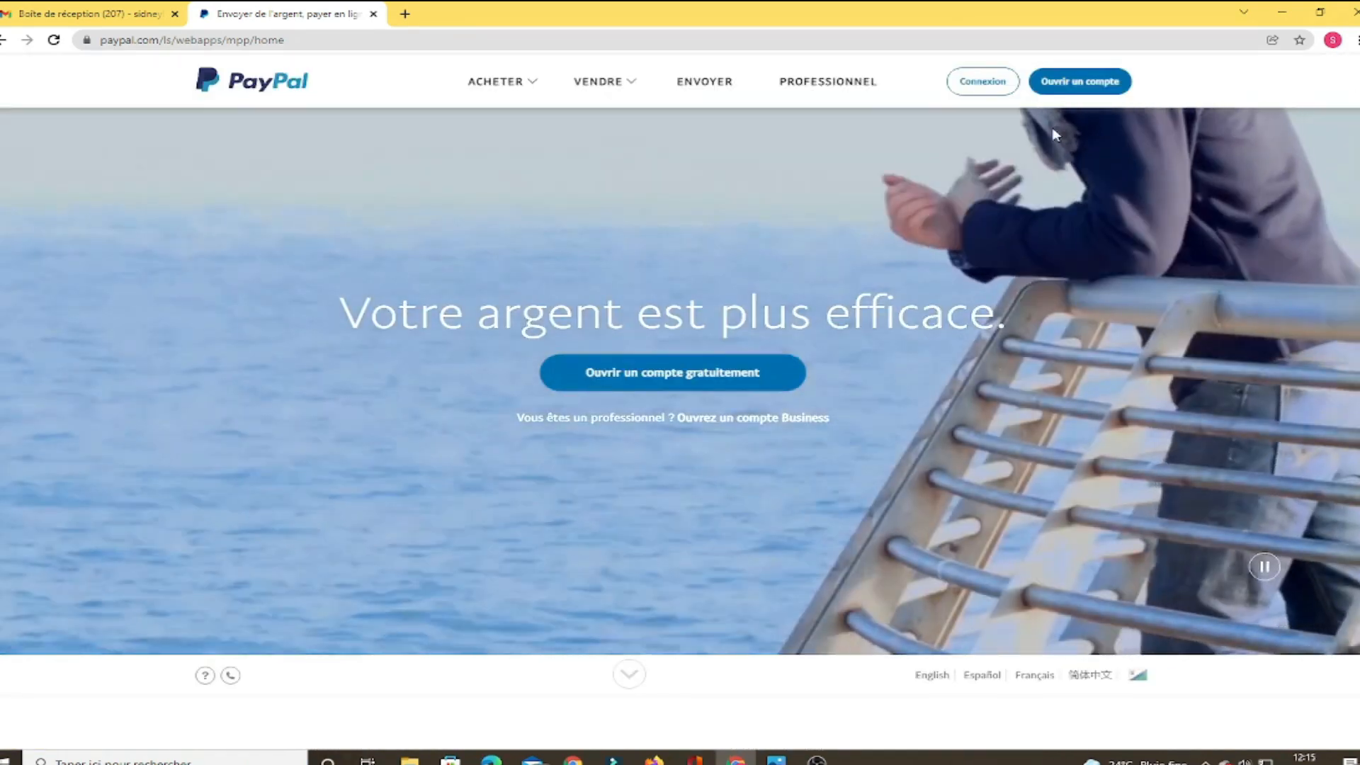
click(1081, 82)
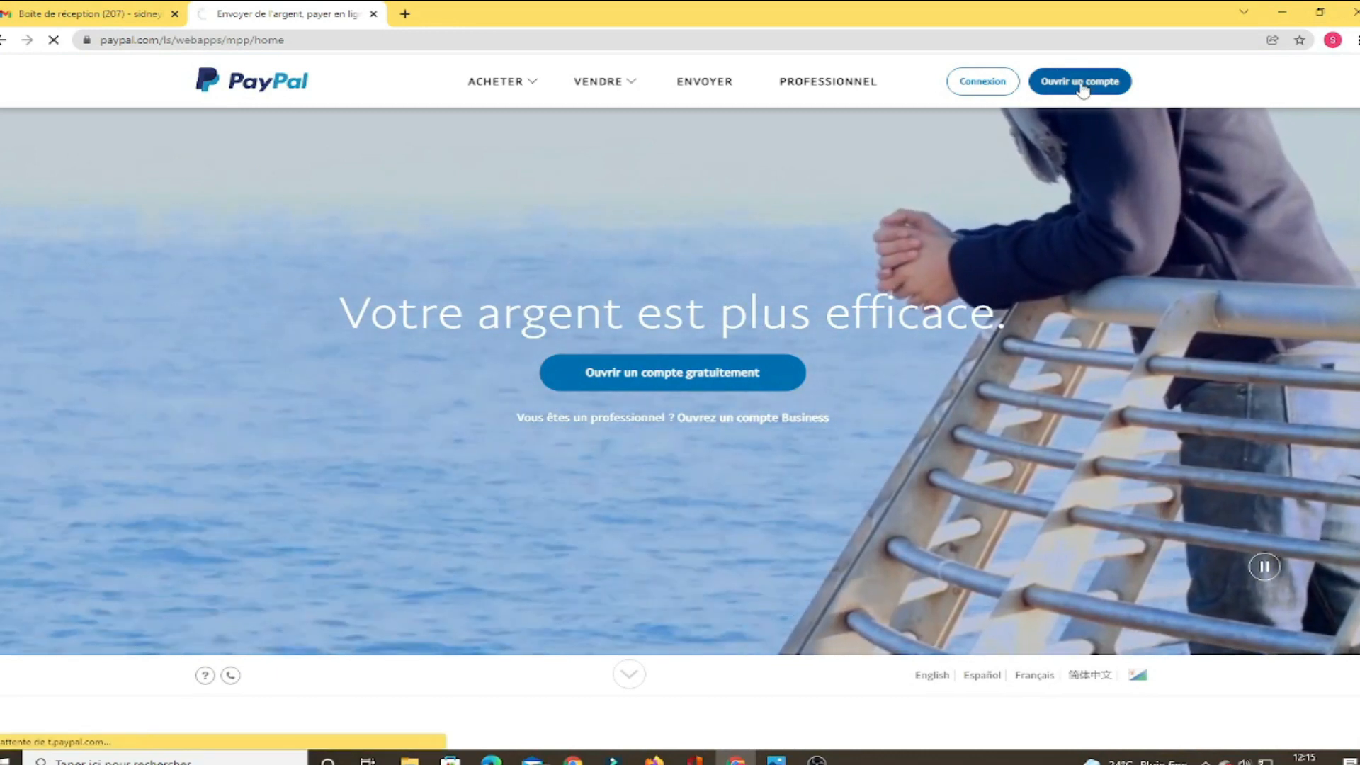
Dismiss the translation offer and continue with Business Account as the account type
click(1293, 68)
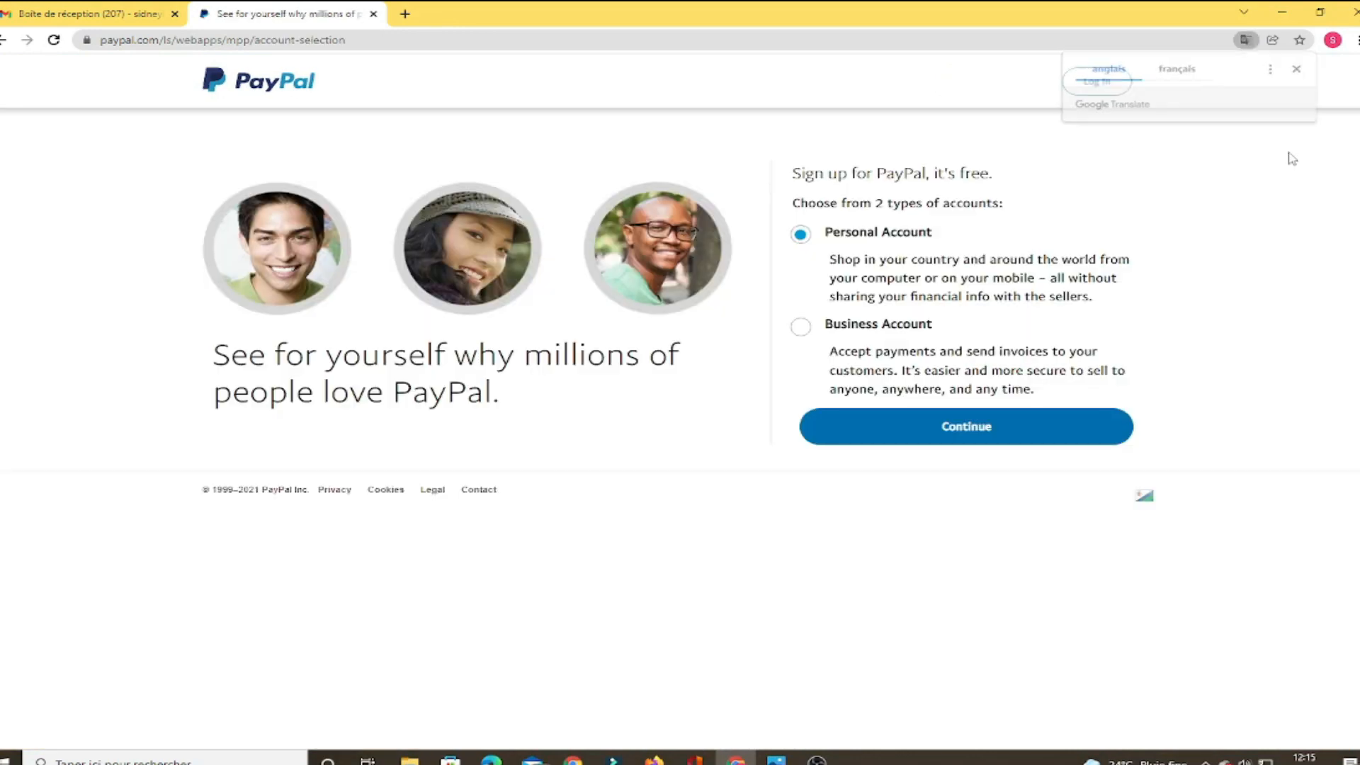
click(801, 325)
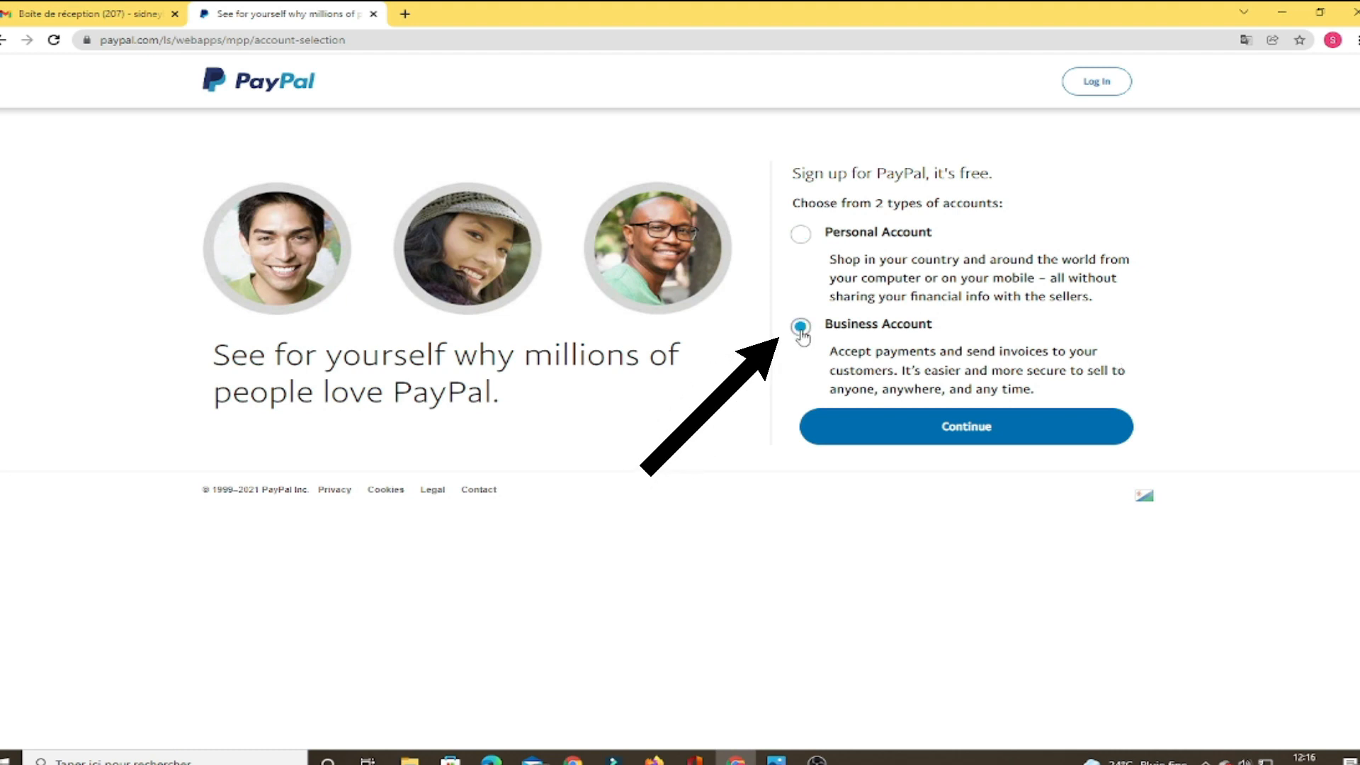
click(1002, 435)
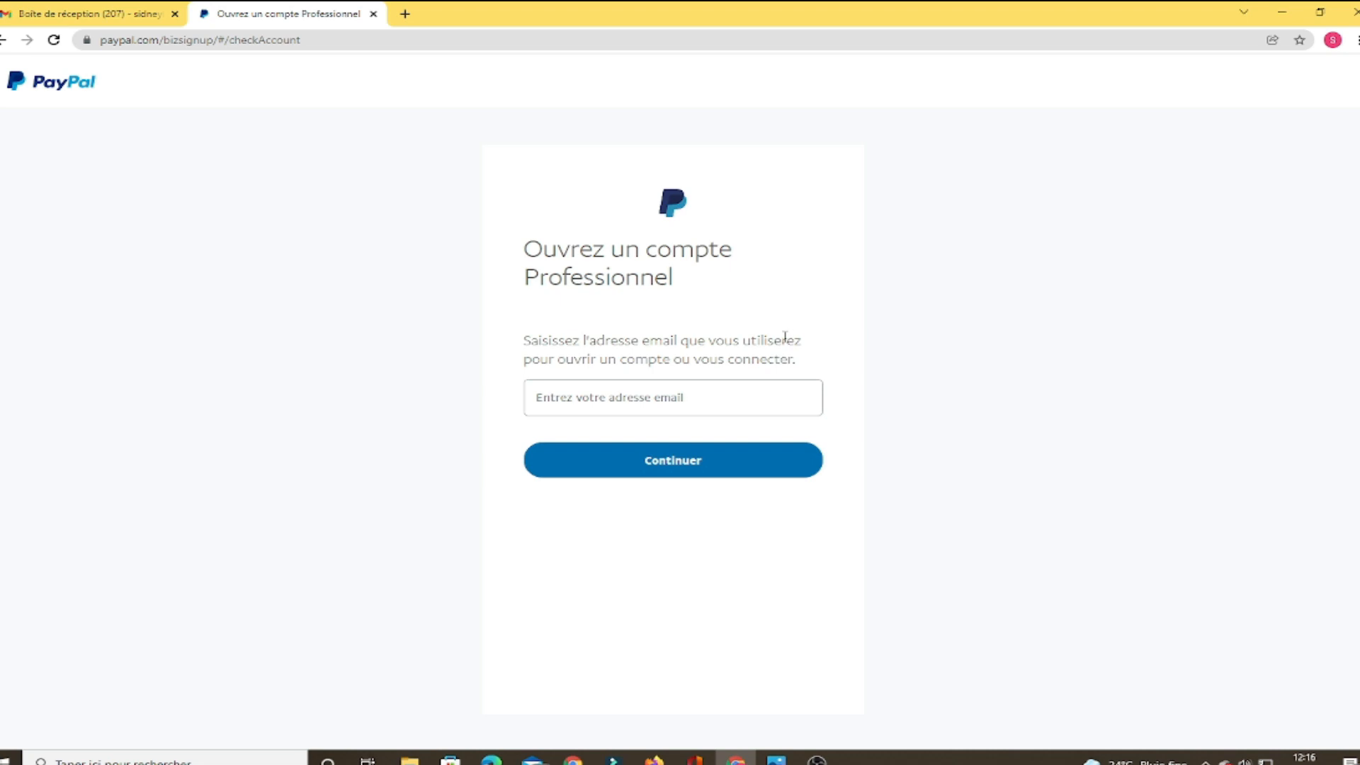
Submit the business e-mail address, then the new account password
click(595, 397)
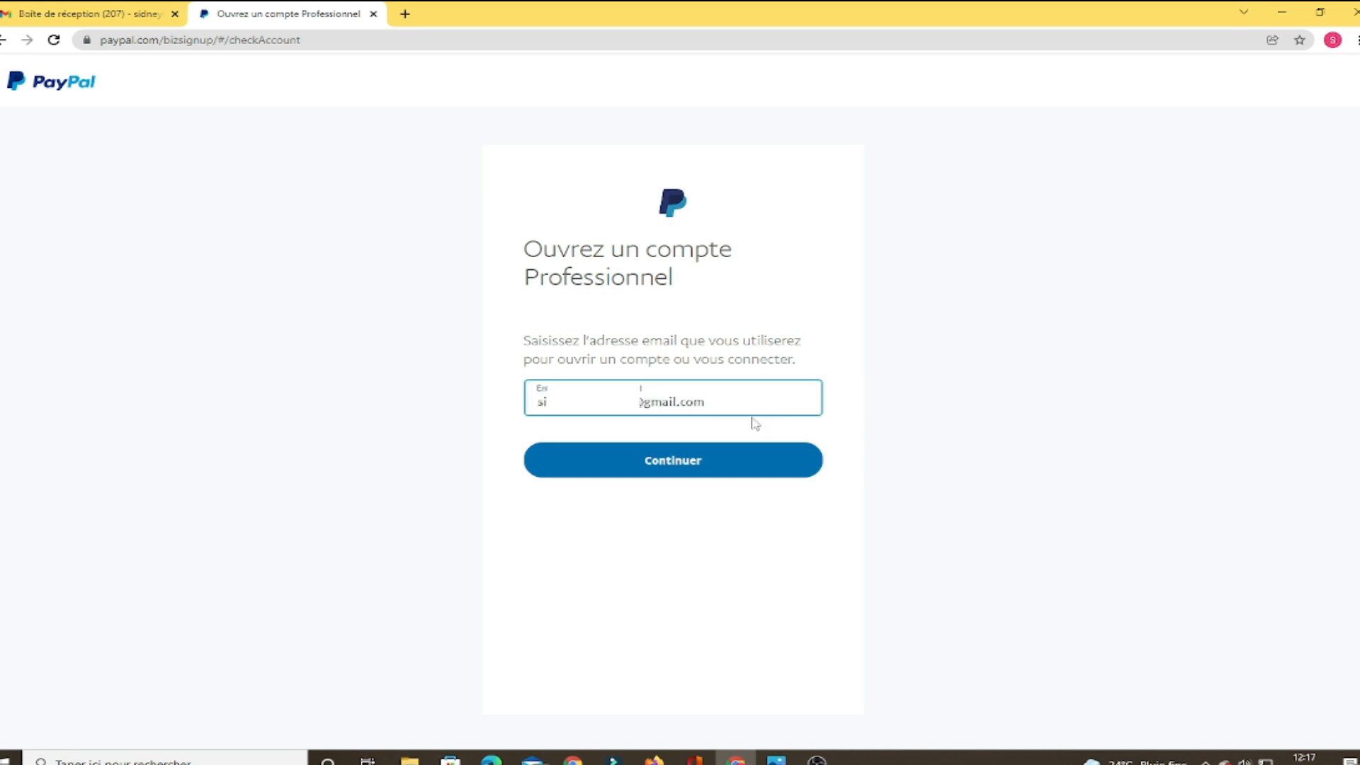
click(670, 471)
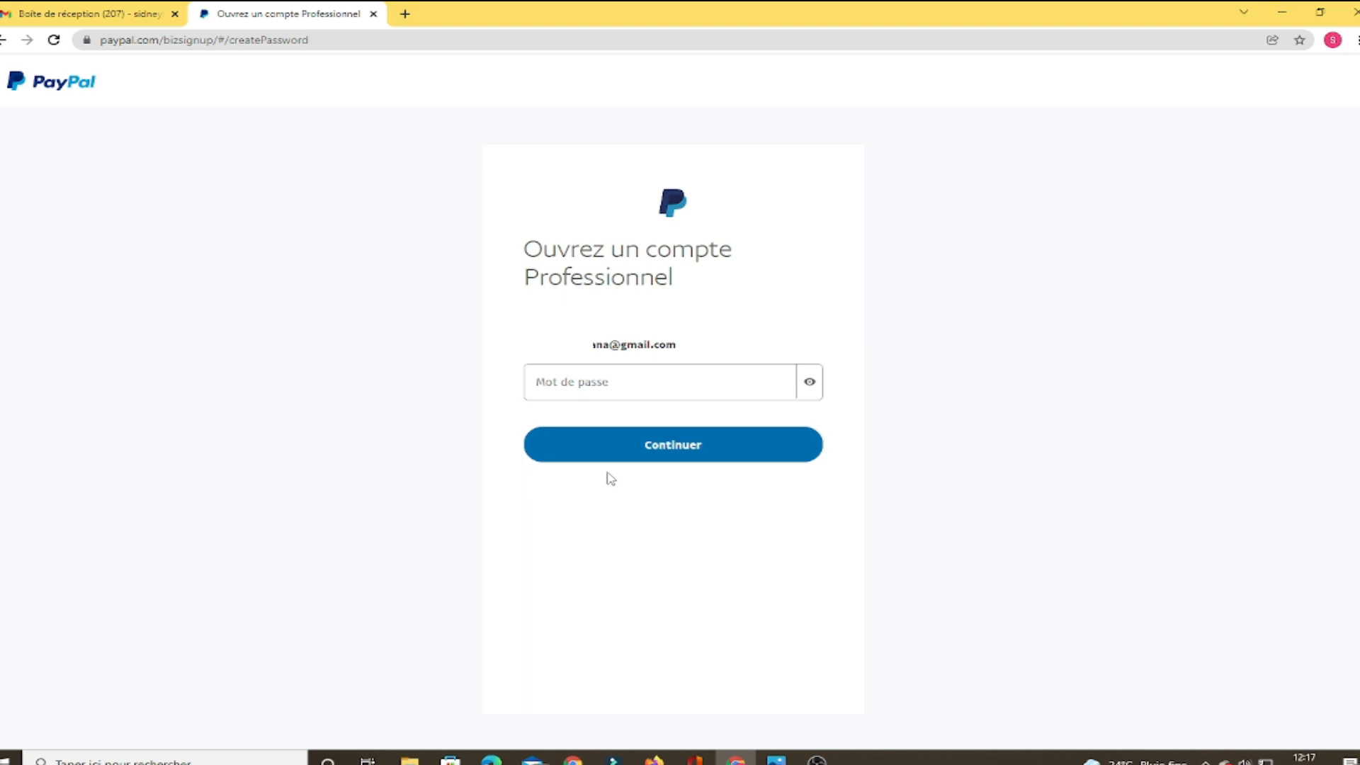
click(557, 383)
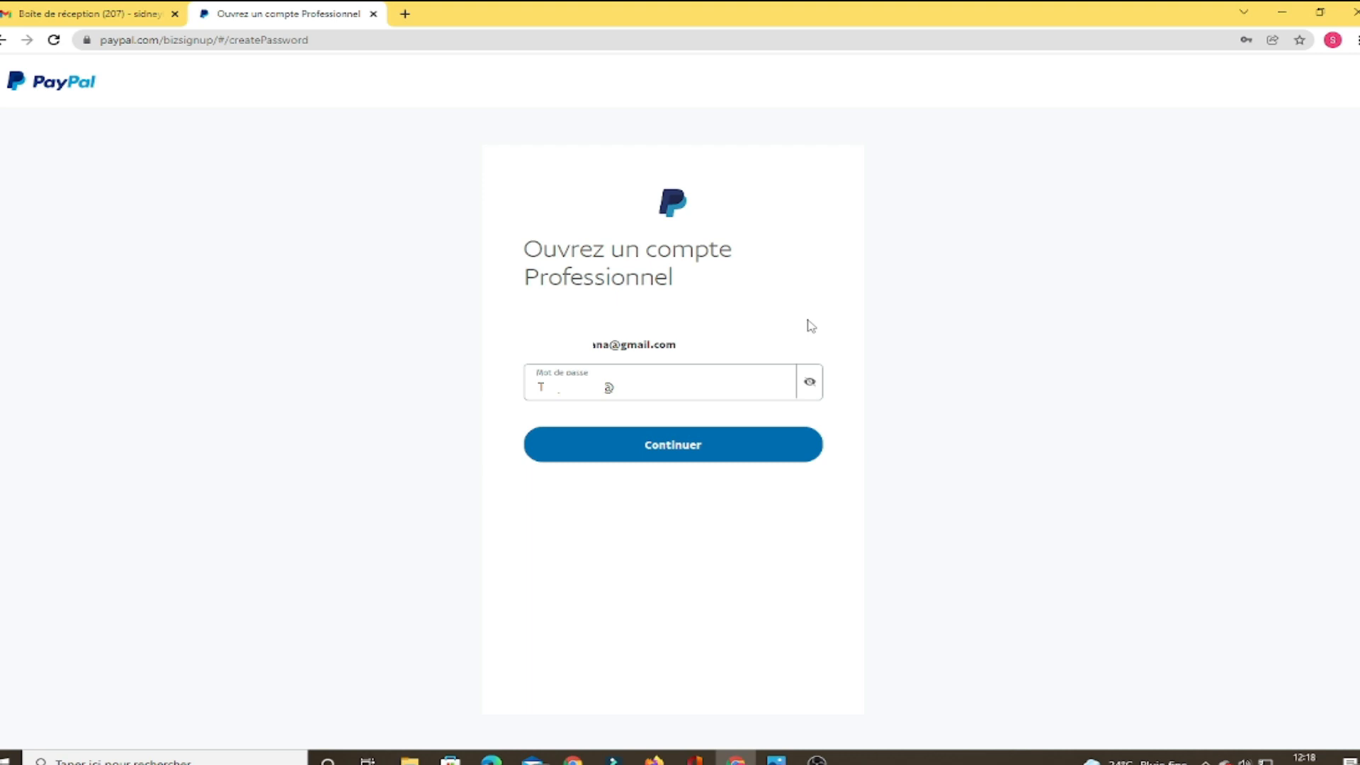
click(698, 448)
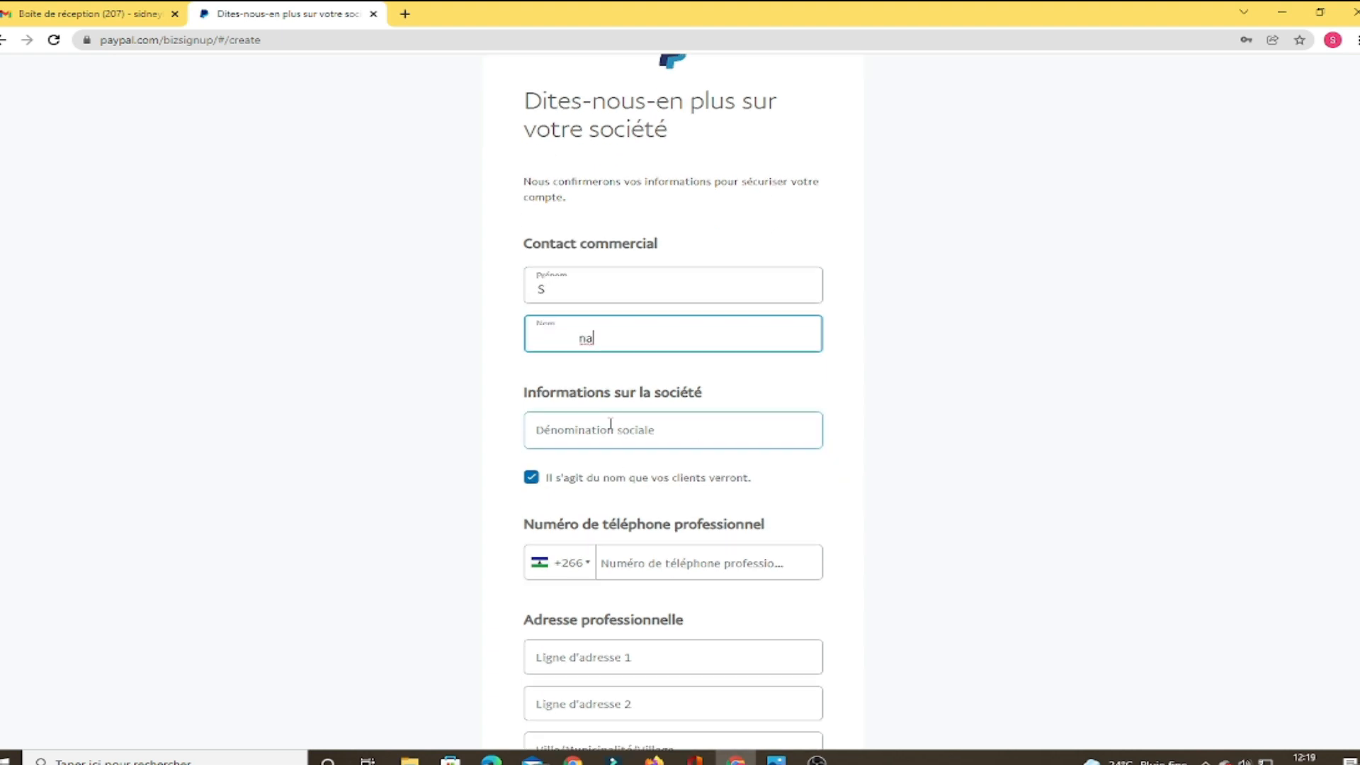
Enter the company name and a business phone number with Congo-Brazzaville as its country
click(632, 432)
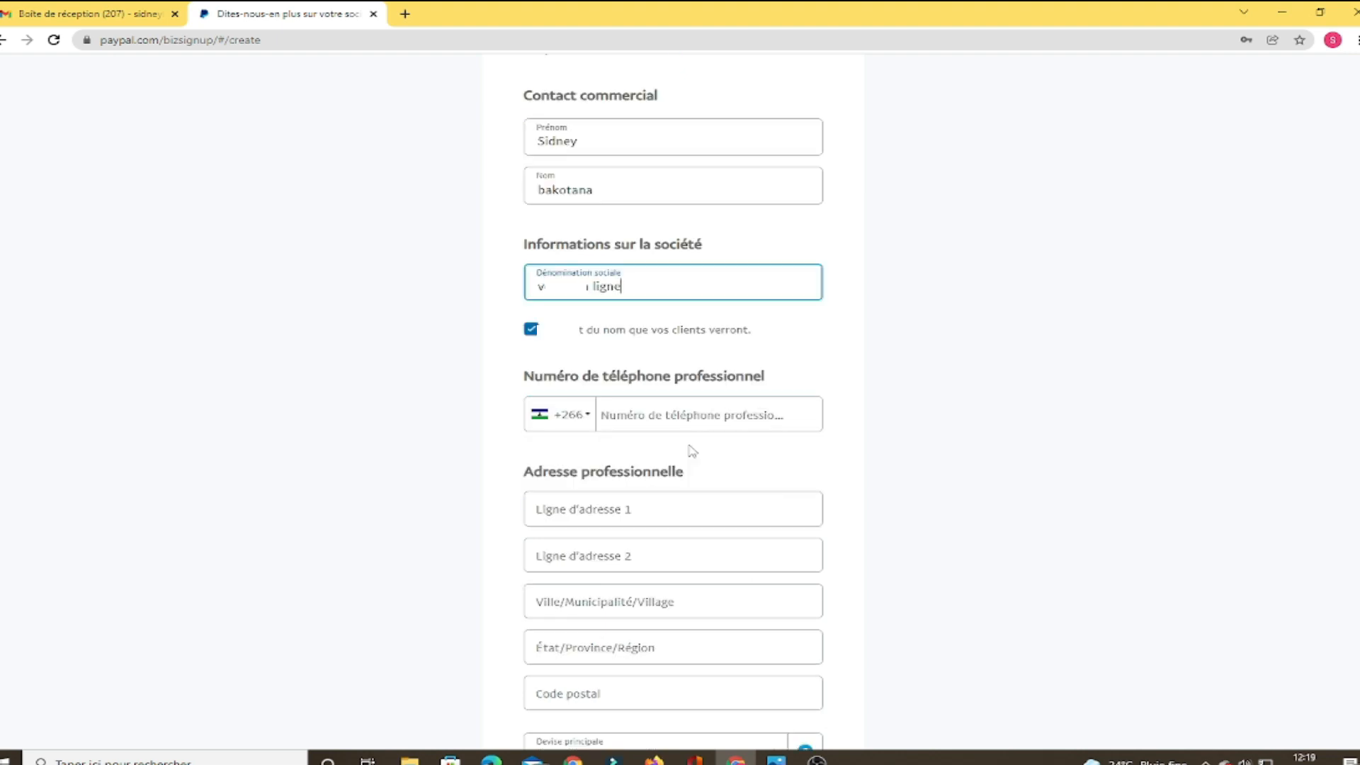
click(627, 431)
click(681, 531)
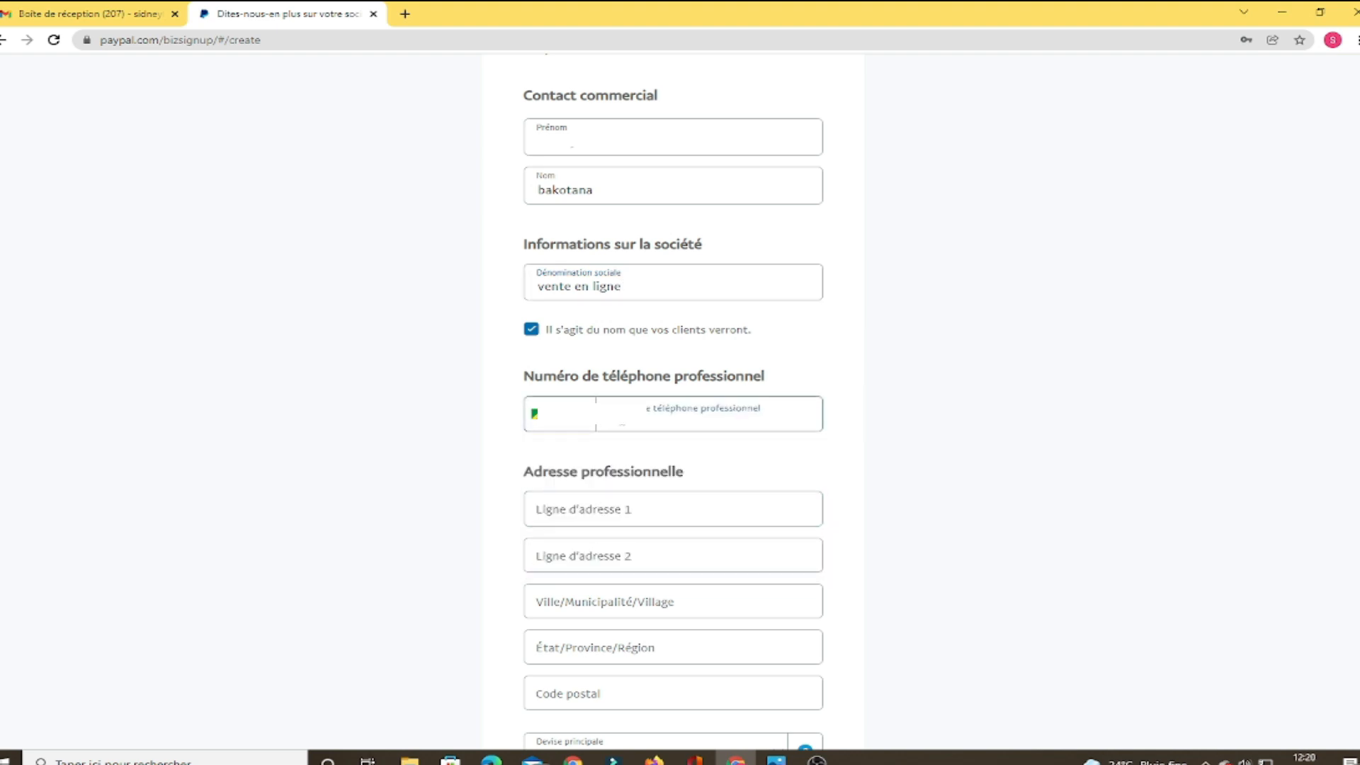
text(39)
text(92)
scroll(681, 474, down, 2)
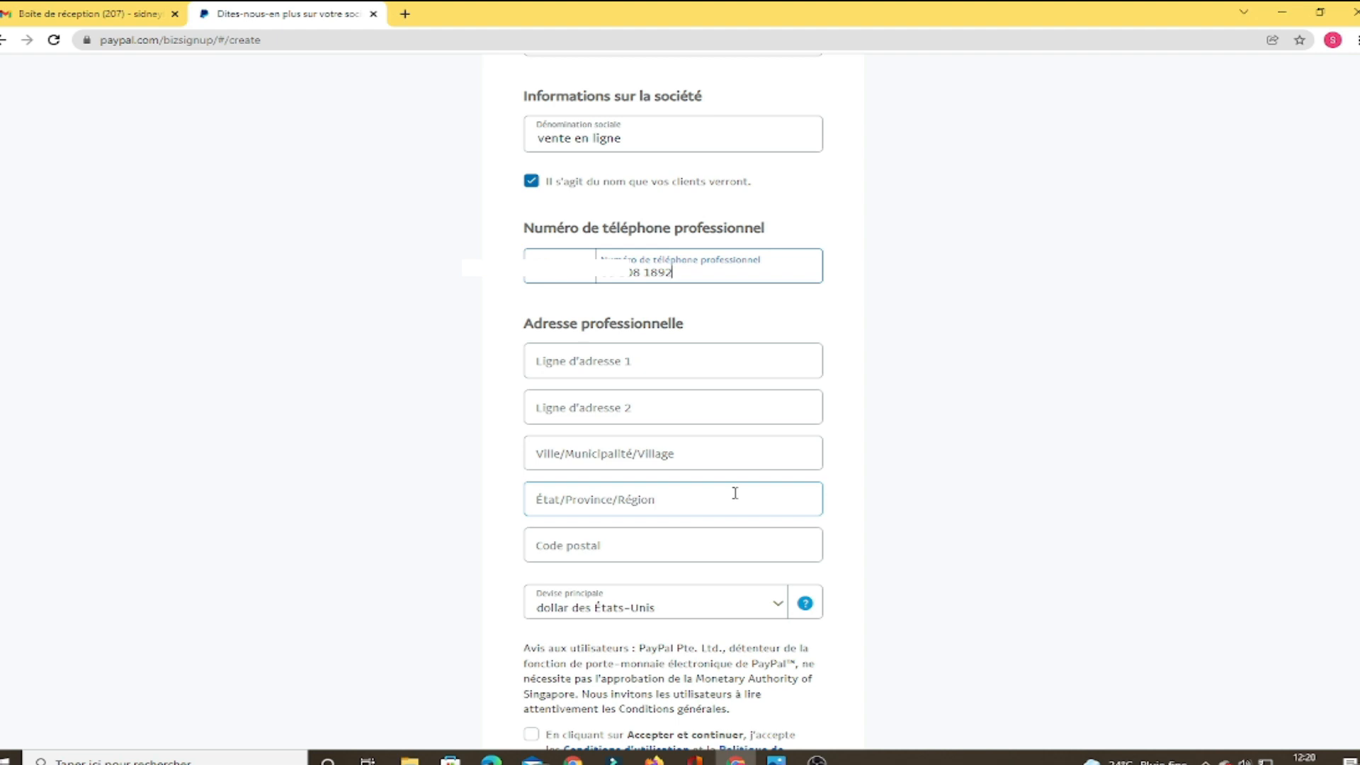
Fill in the business street address and the city
click(652, 360)
click(677, 455)
text(bra)
text(zaville)
scroll(691, 495, down, 2)
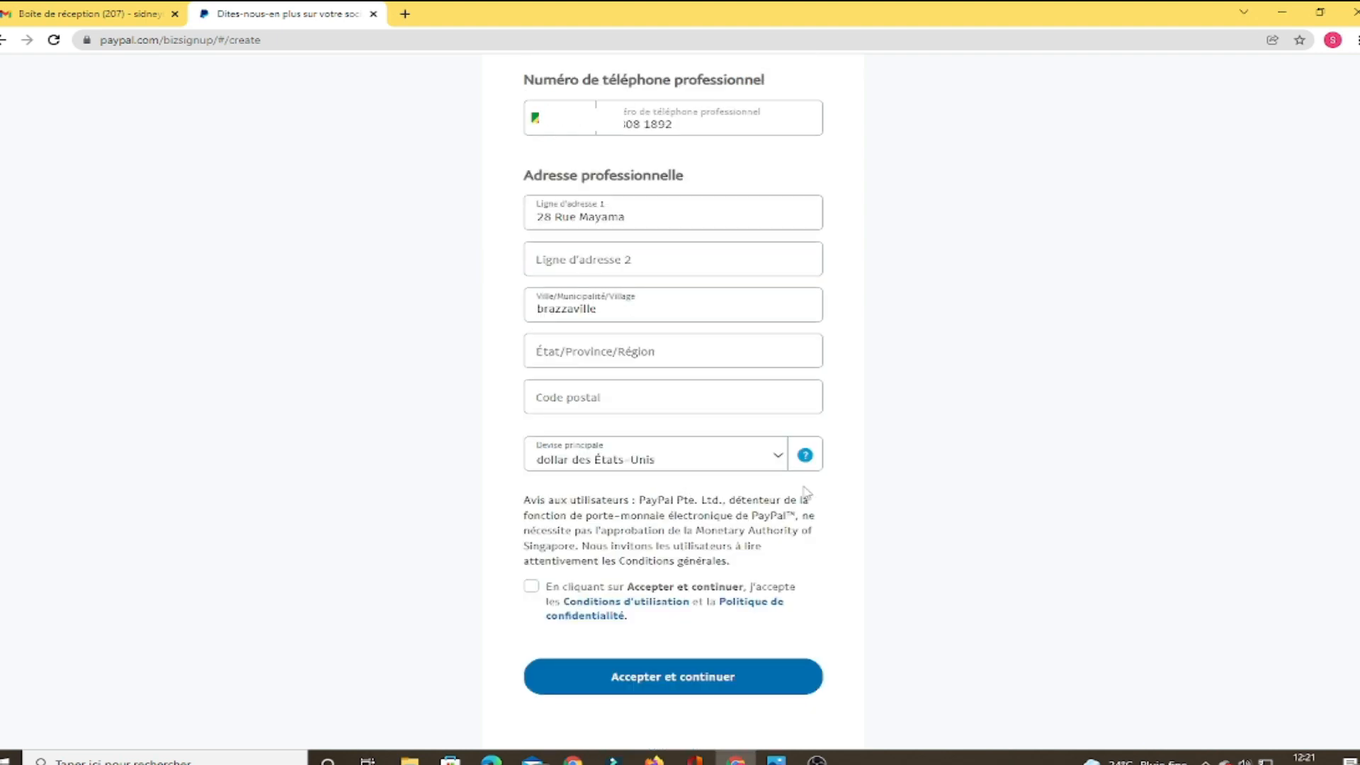
Choose dollar des États-Unis as main currency, accept the terms, and submit the form
click(777, 456)
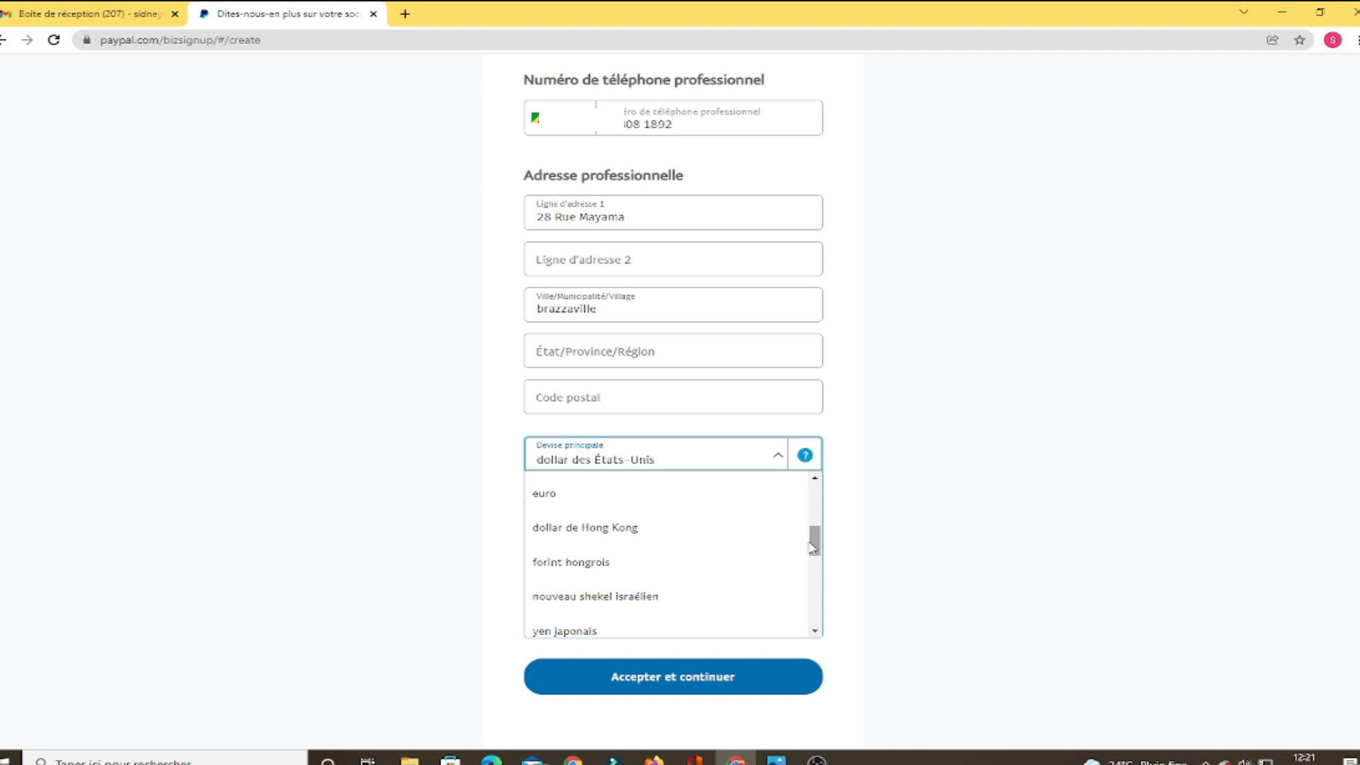
drag(813, 546, 824, 508)
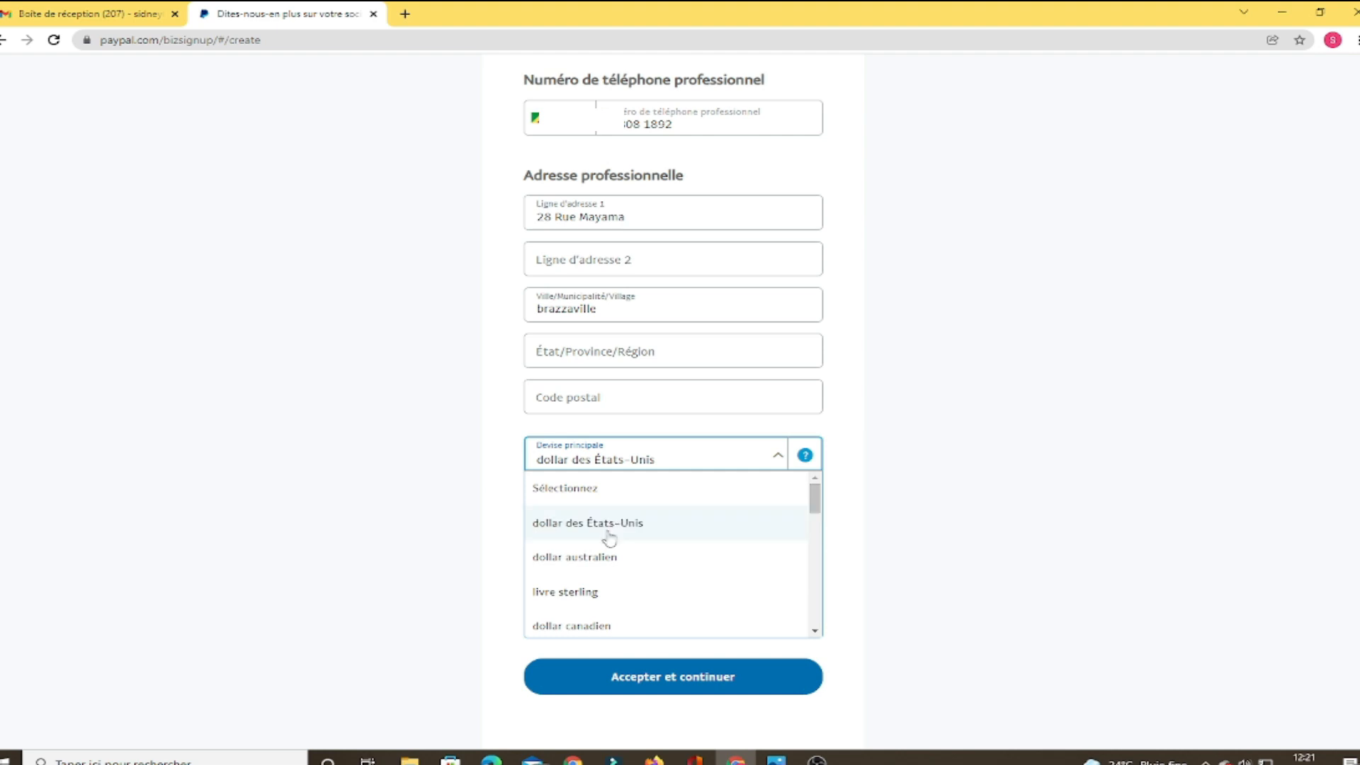
click(604, 537)
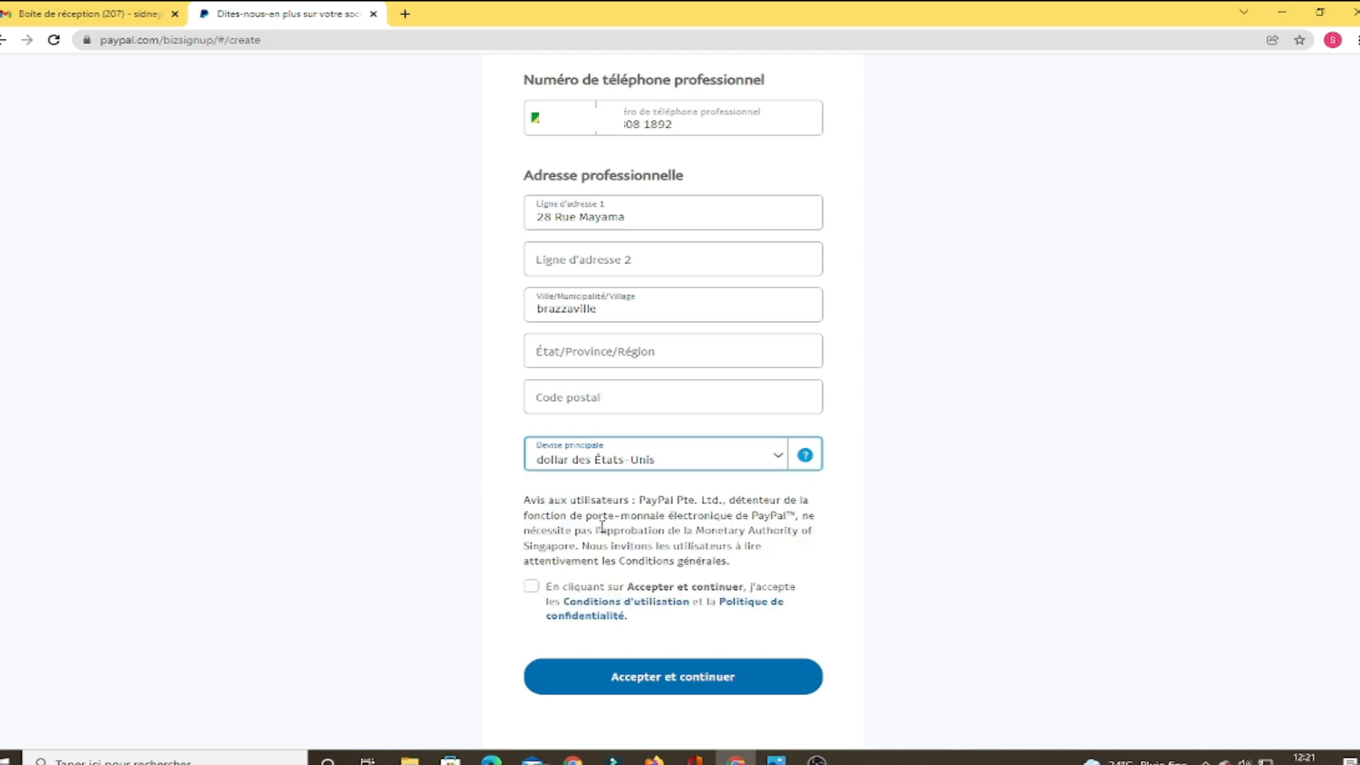
click(531, 587)
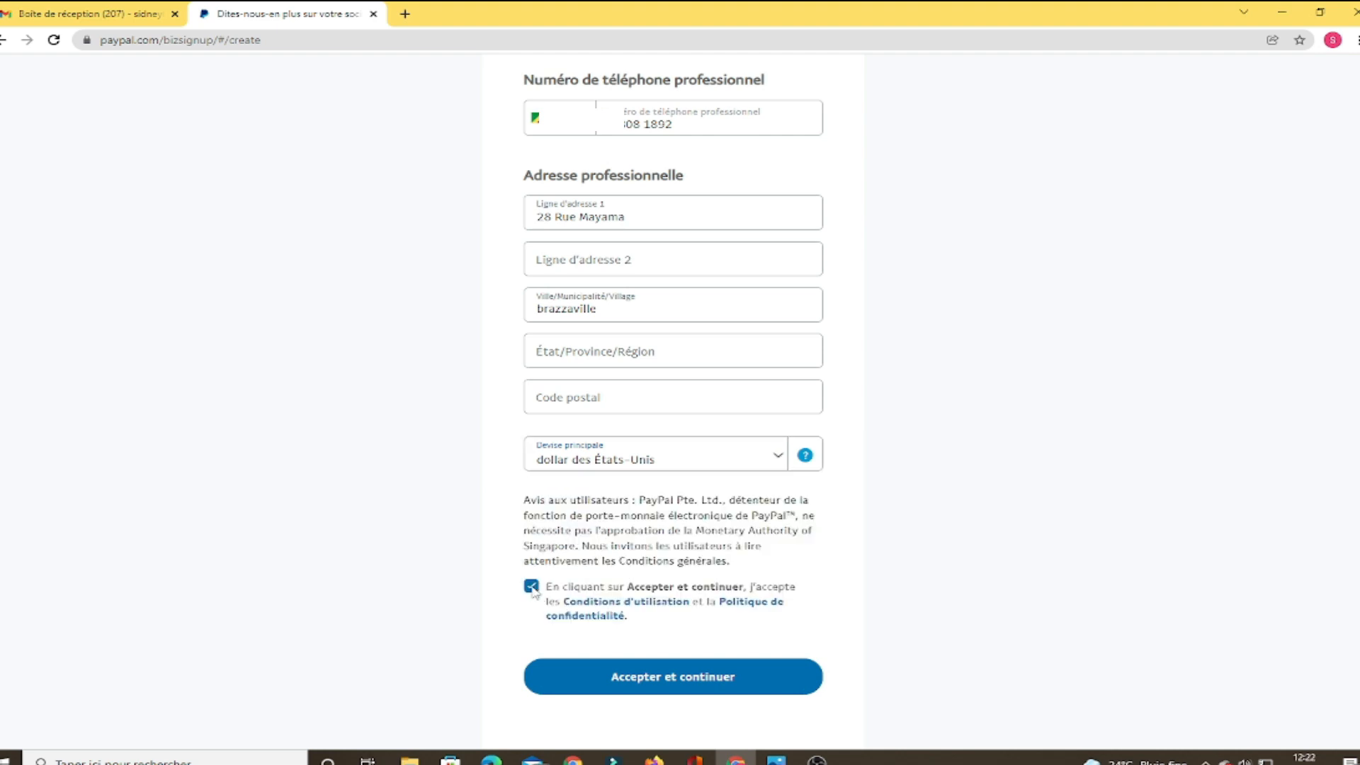
click(665, 692)
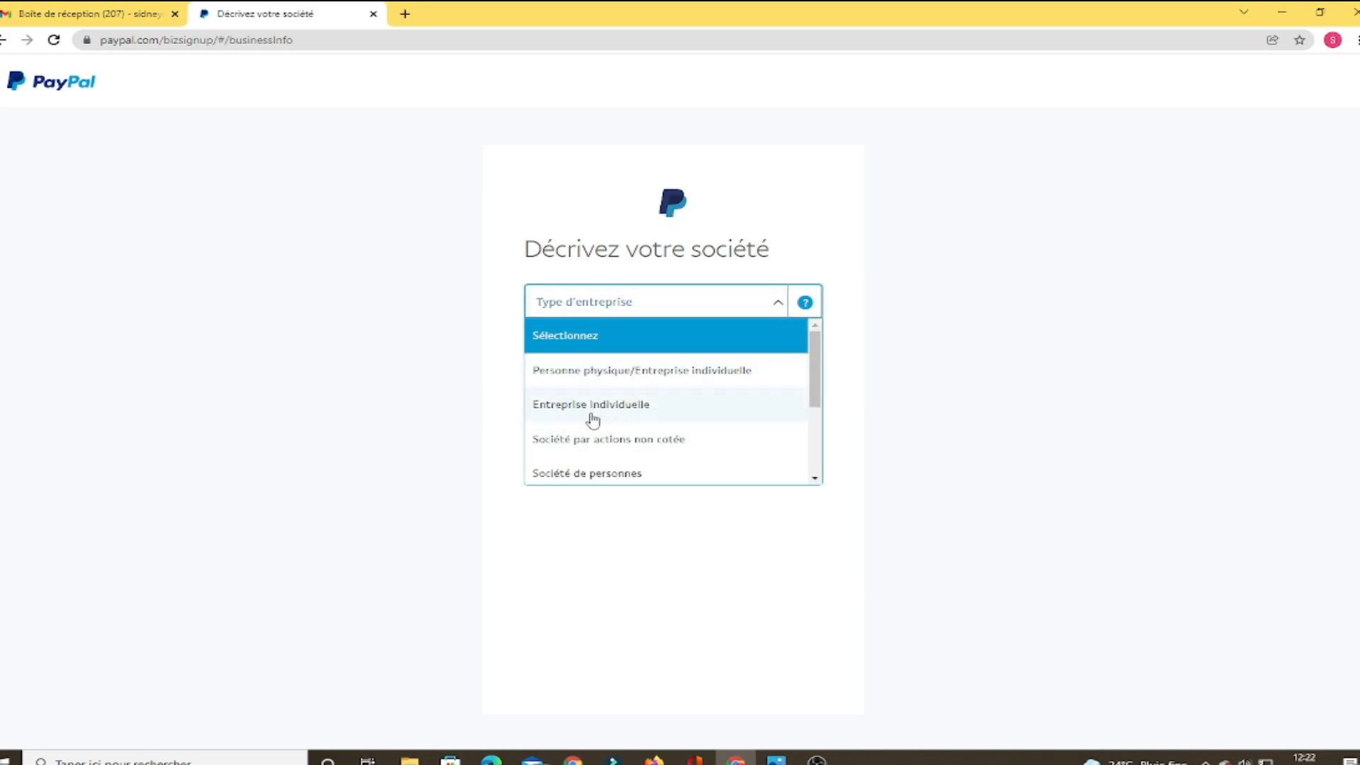
Set the business type to Entreprise individuelle with keyword Services de comptabilité et d'audit
click(591, 409)
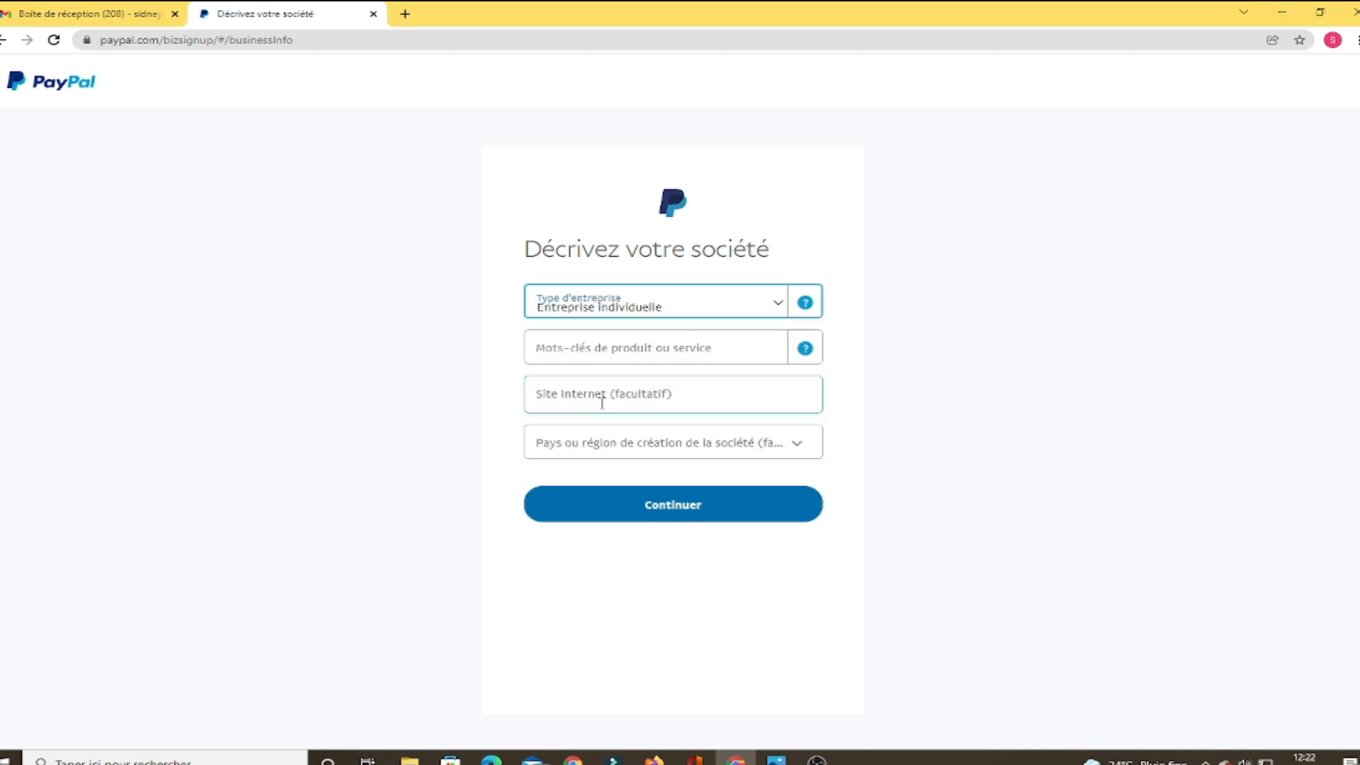
click(623, 354)
text(e)
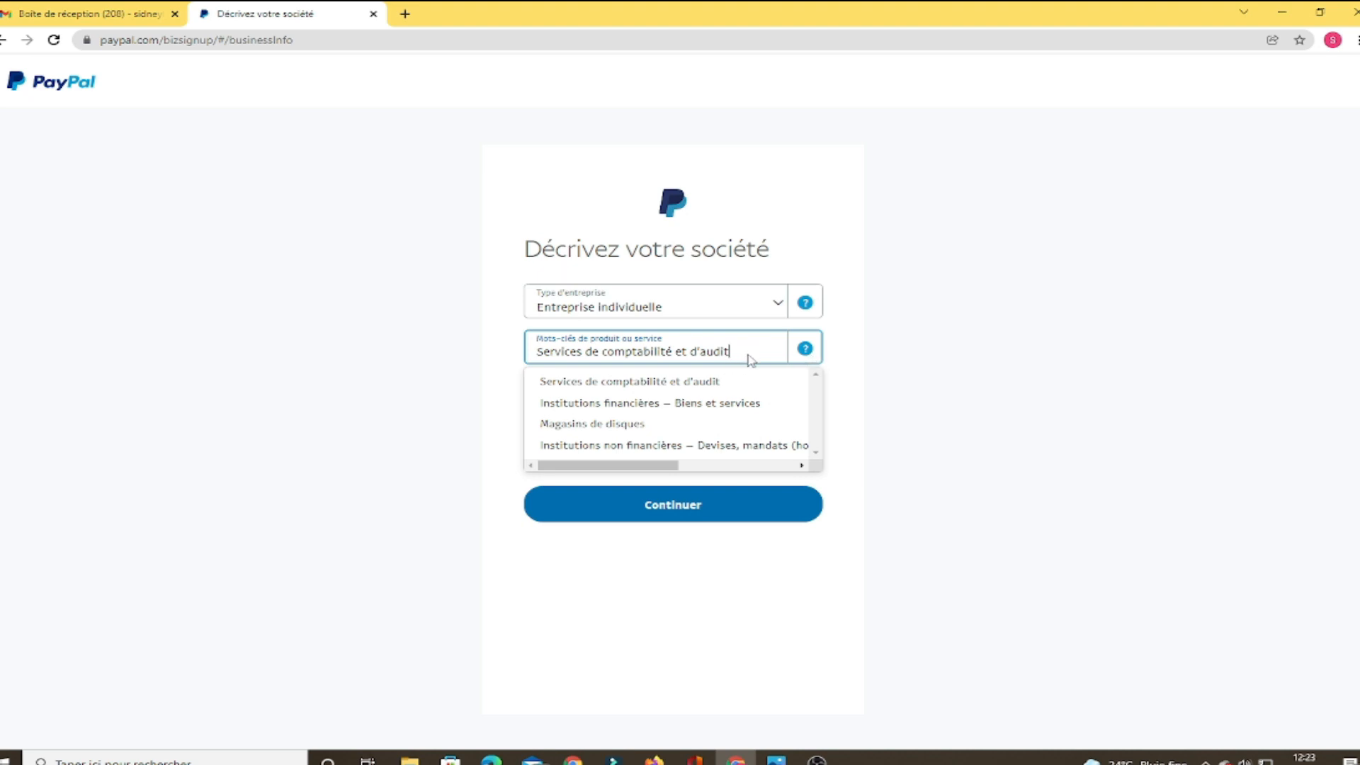
click(558, 388)
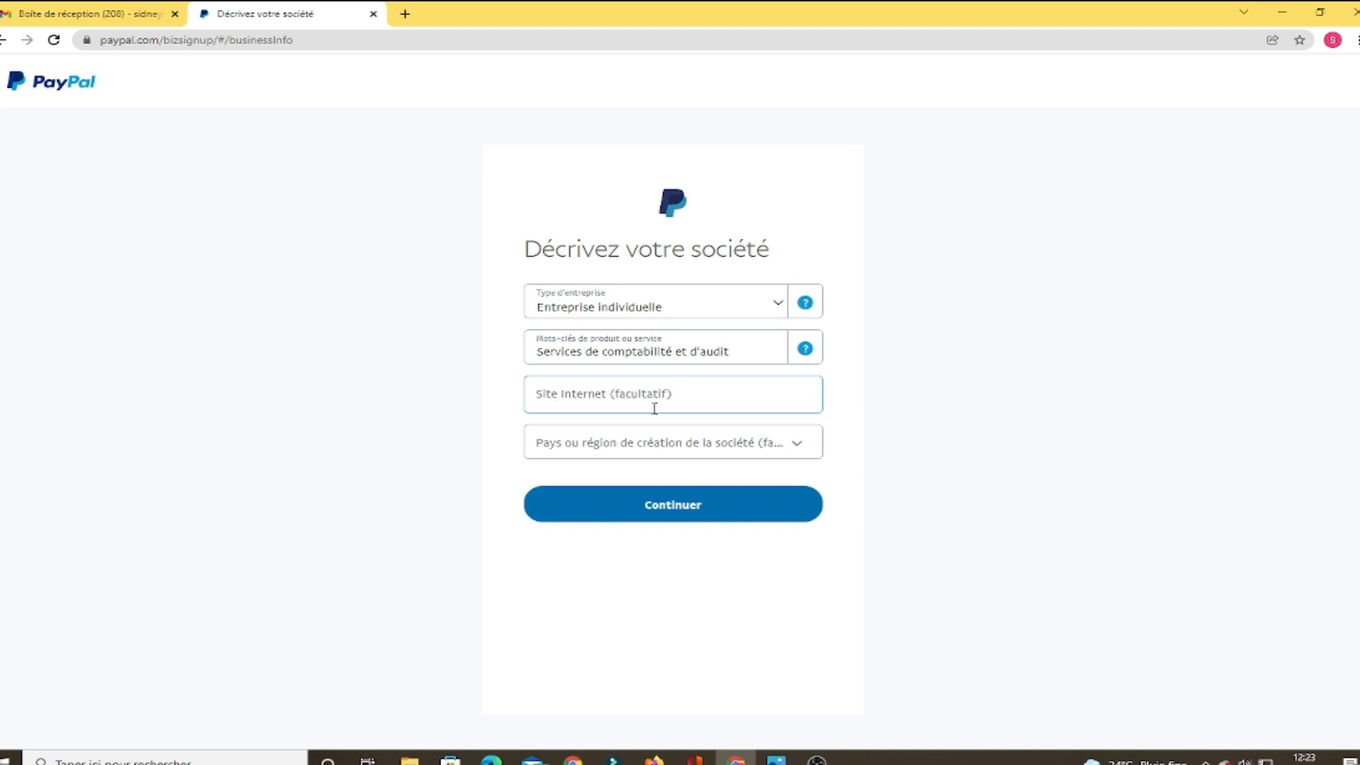
Pick the business registration country and submit the business description
click(659, 442)
scroll(668, 556, down, 5)
click(672, 553)
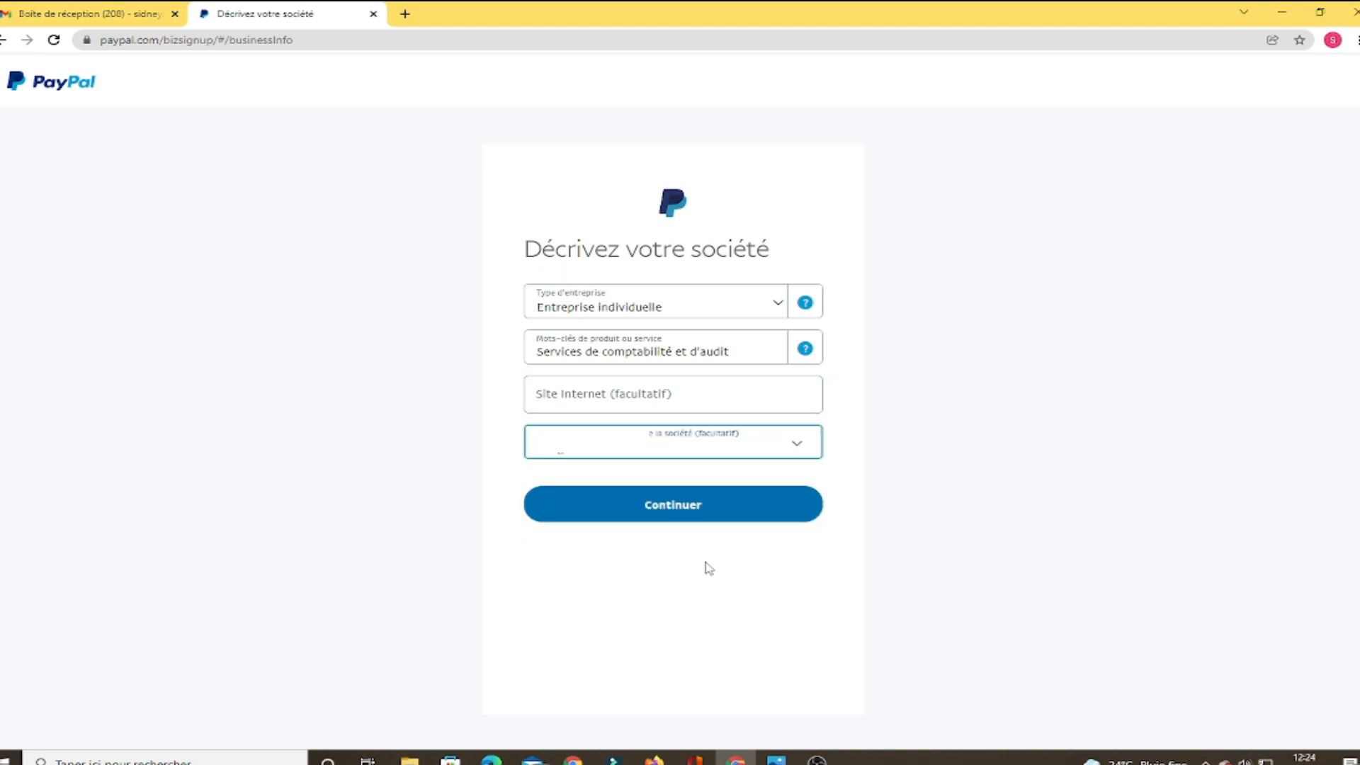
click(697, 506)
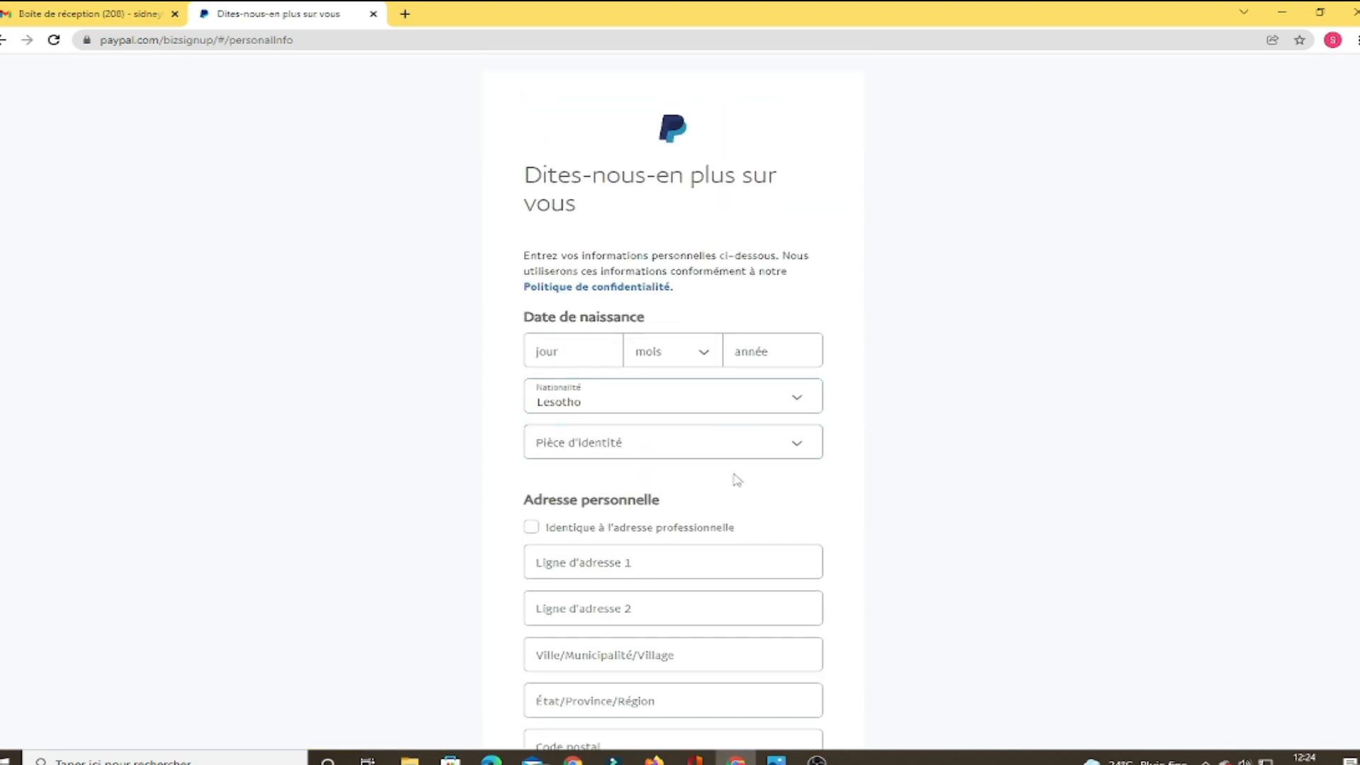
Enter the birth date as 20 mars and choose Congo-Brazzaville as nationality
click(569, 357)
text(20)
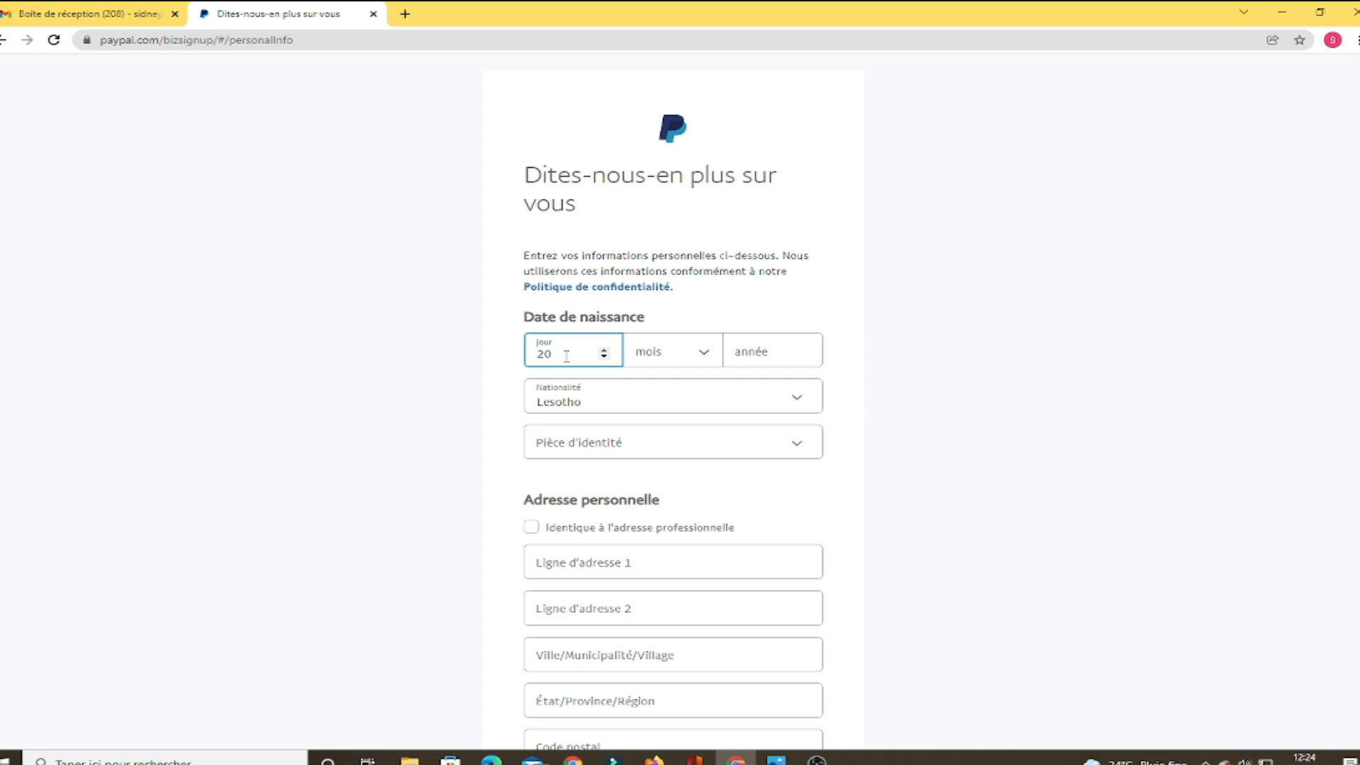
key(Tab)
key(m)
key(Tab)
text(1)
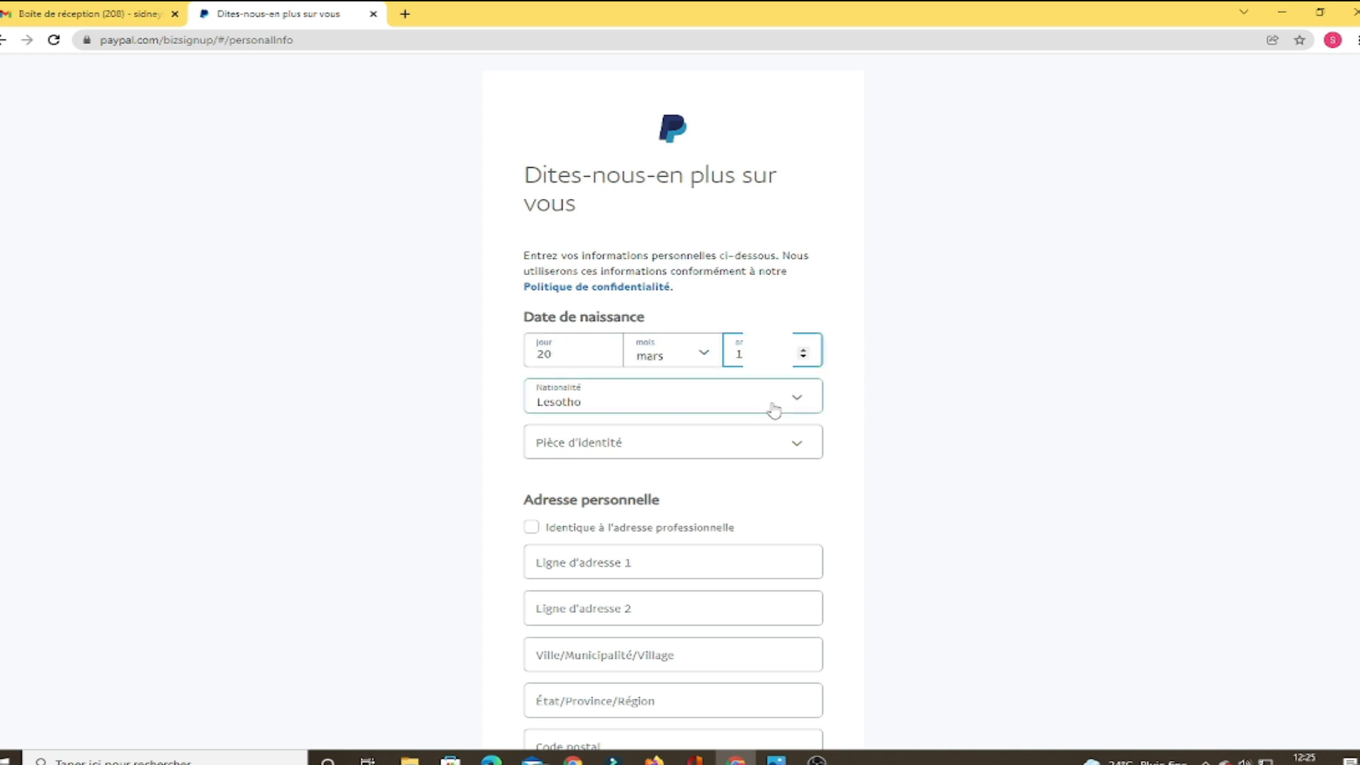
click(772, 410)
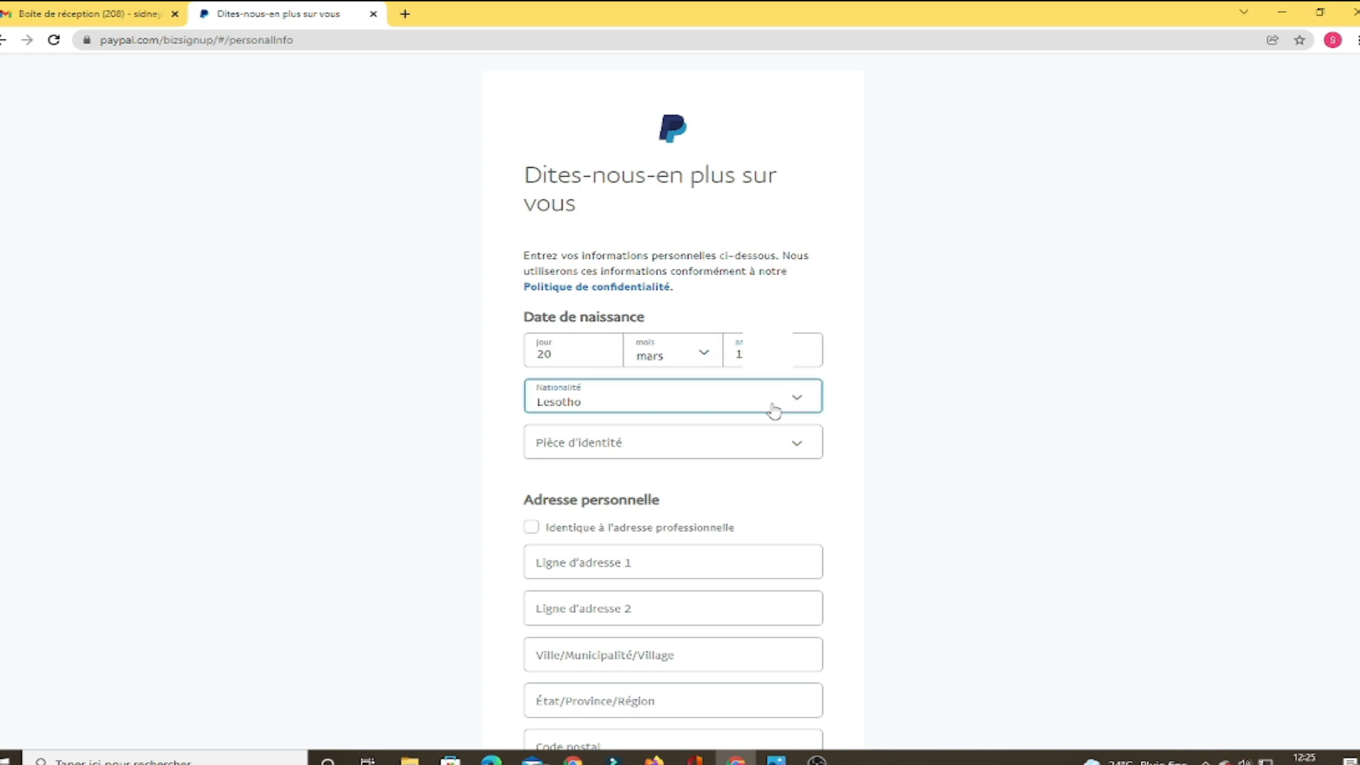
drag(816, 499, 816, 460)
click(792, 476)
Add a Carte nationale d'identité with its number, reuse the business address, and submit
click(796, 446)
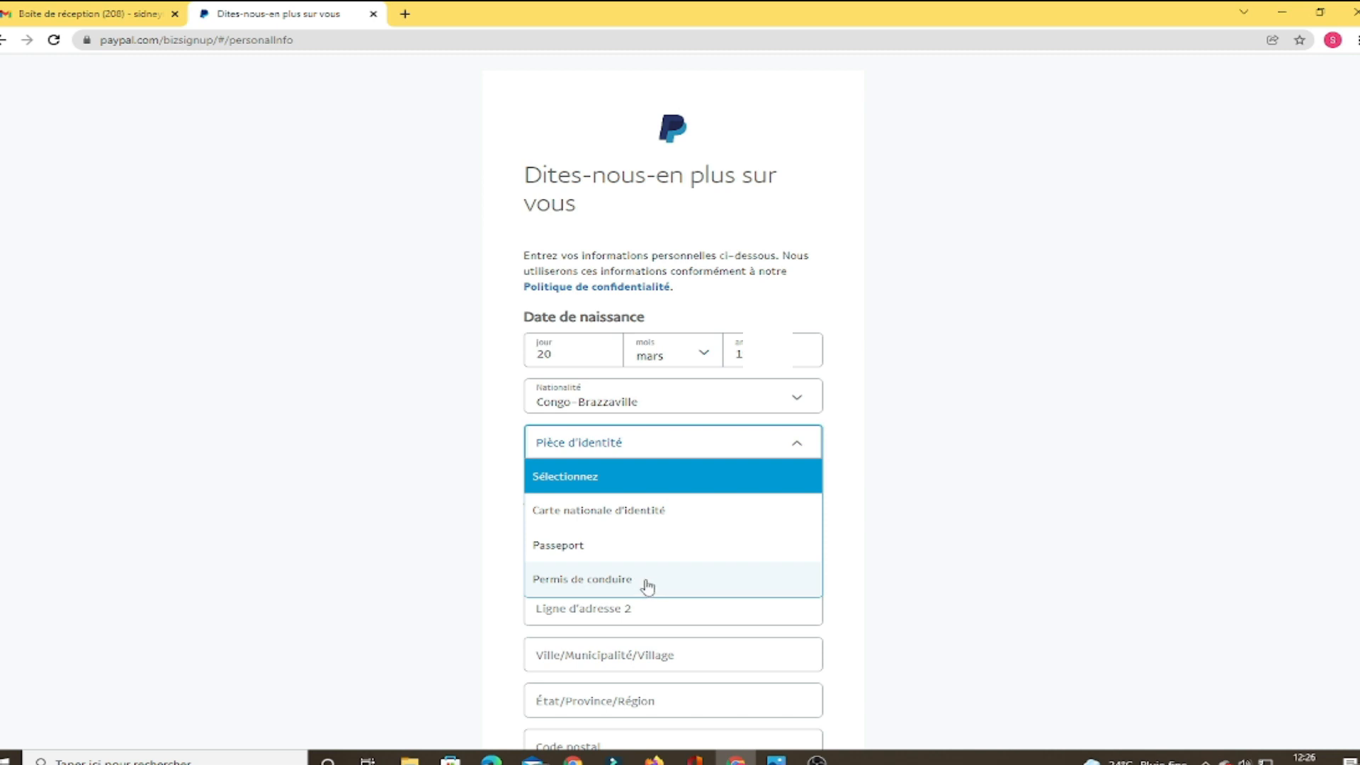
click(582, 524)
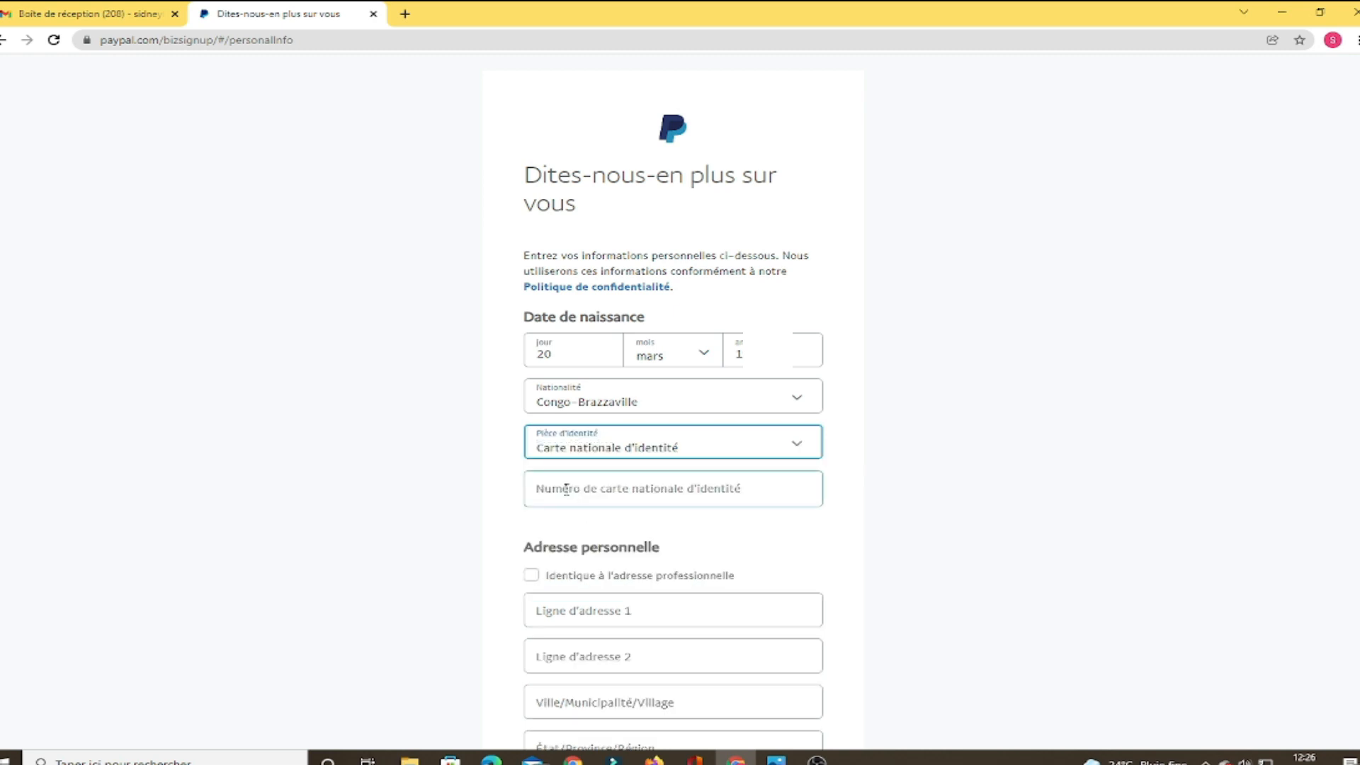
click(566, 489)
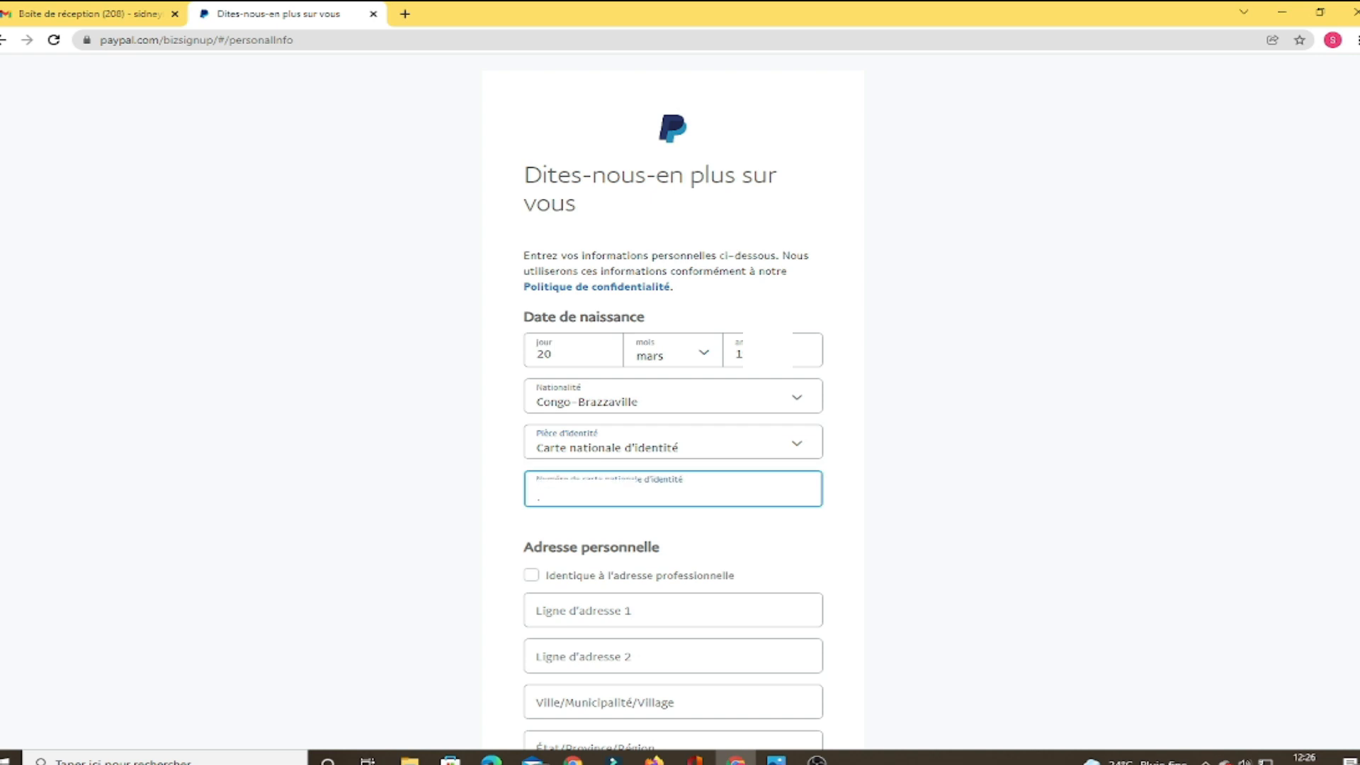
key(Tab)
key(Tab)
text(ZO)
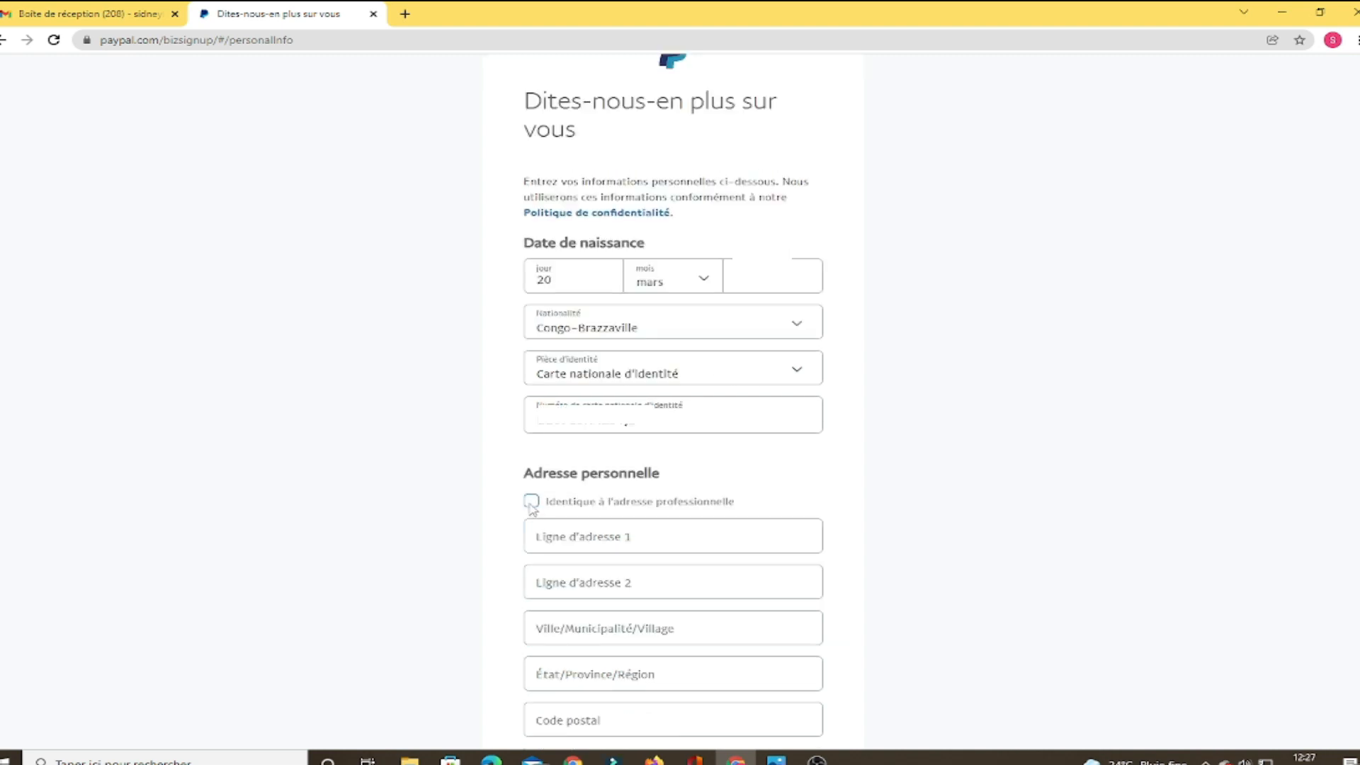
click(531, 502)
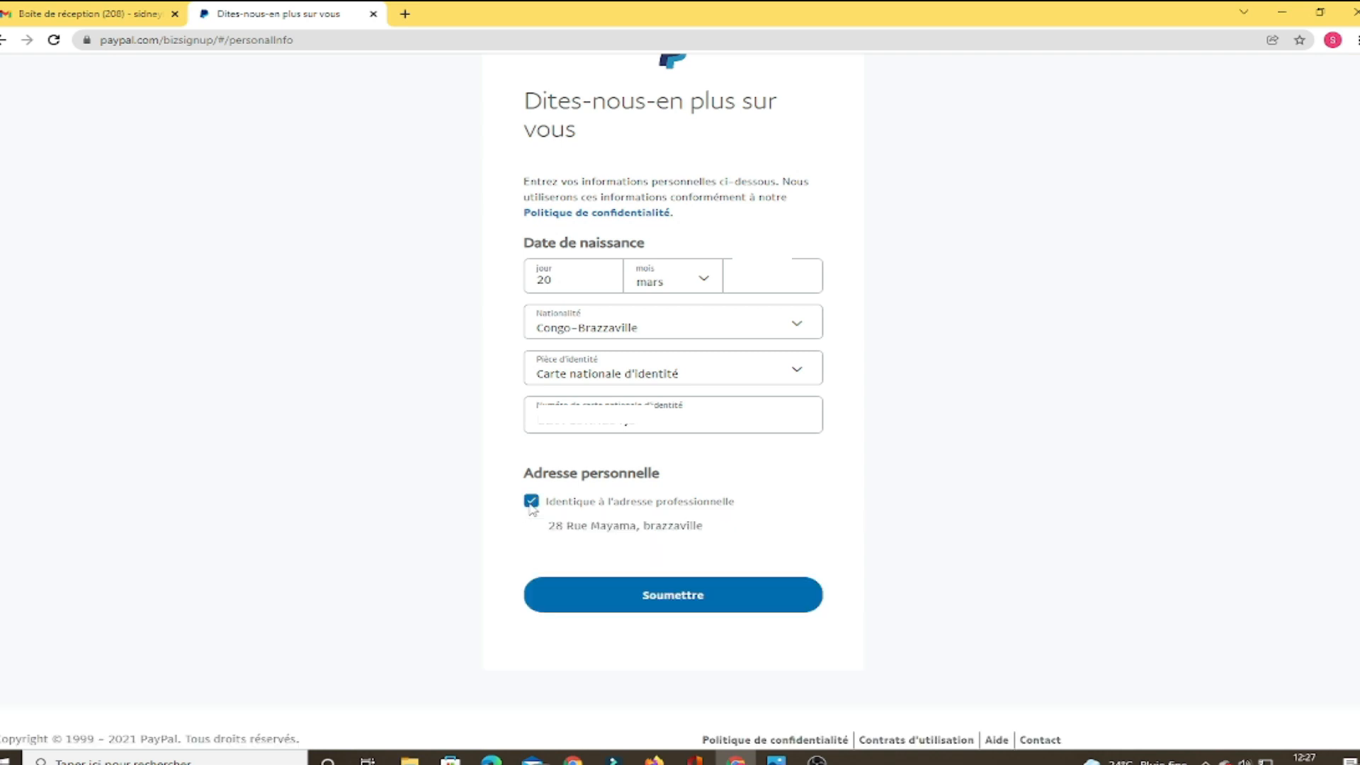
click(692, 613)
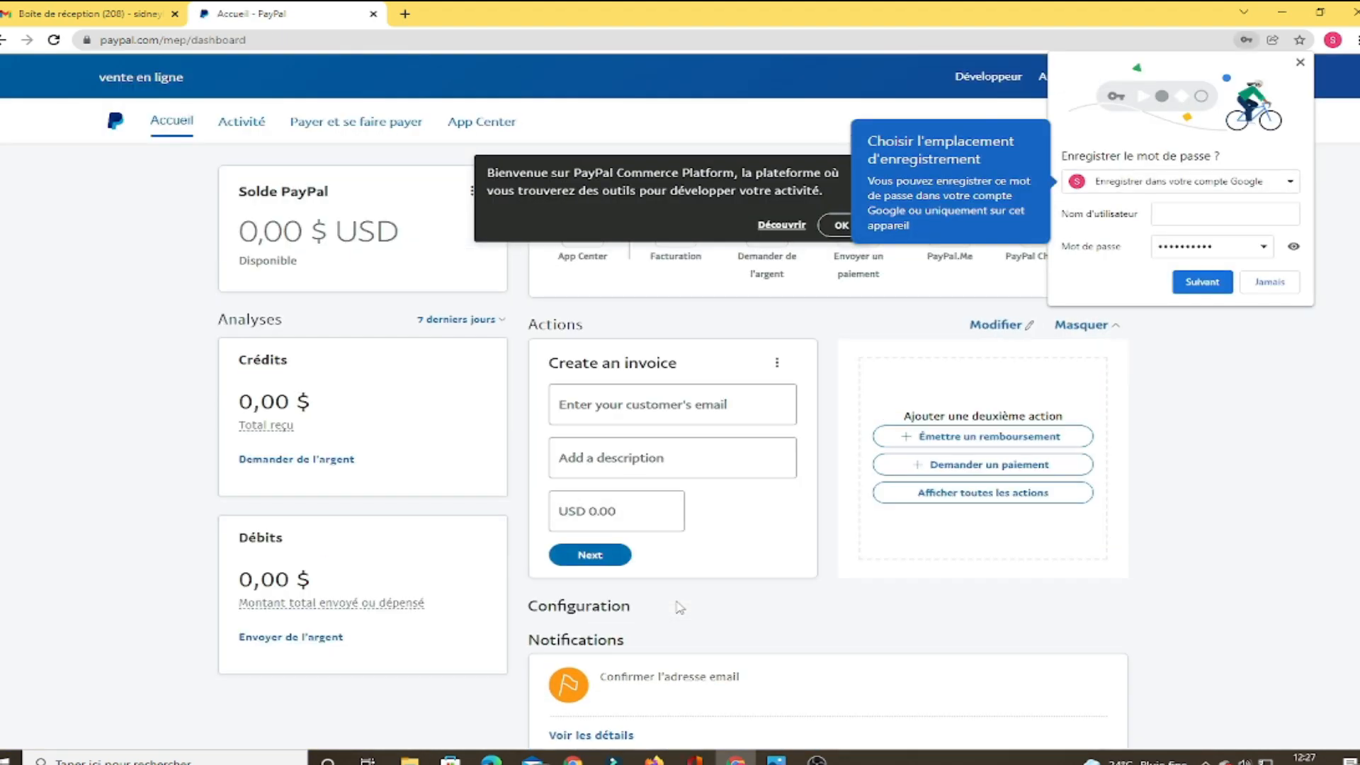
Dismiss the dashboard's welcome banner and open the email confirmation notification
scroll(1271, 357, down, 7)
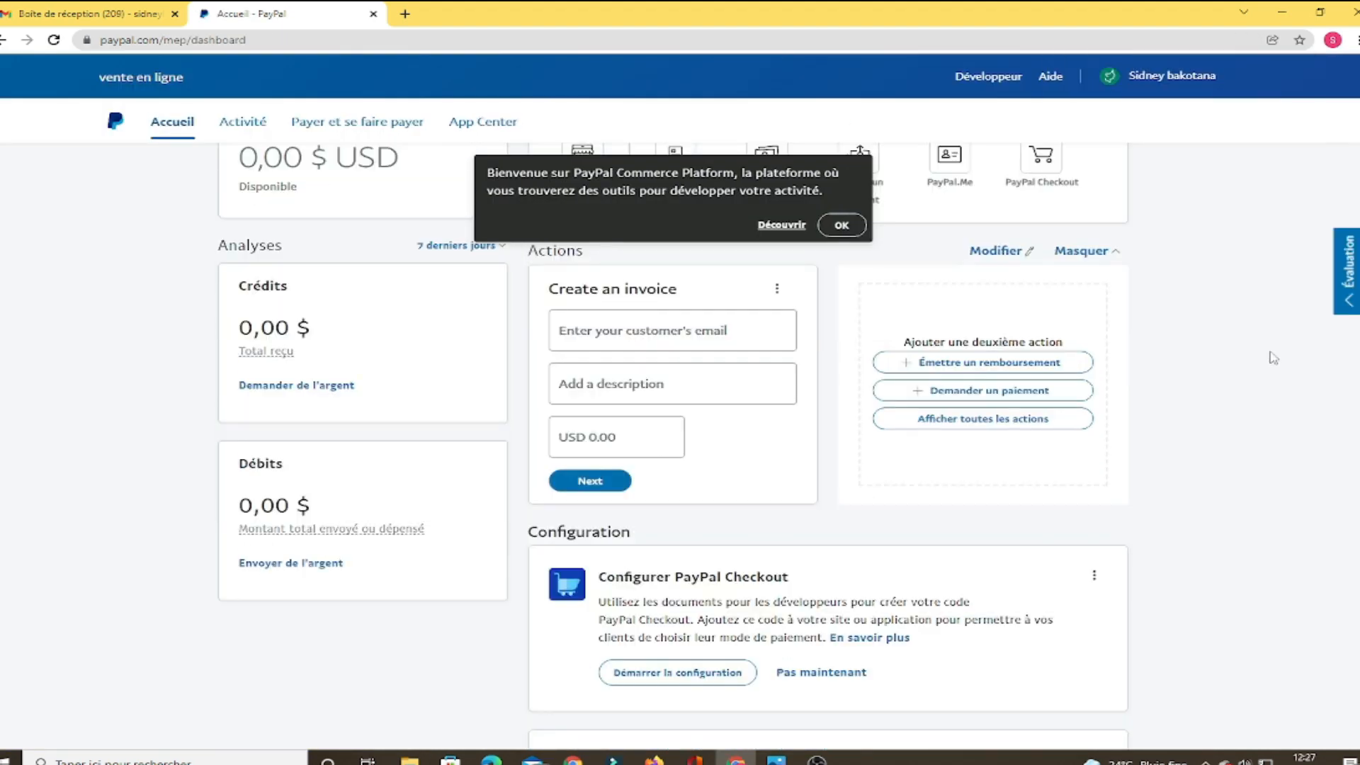
scroll(1268, 351, up, 1)
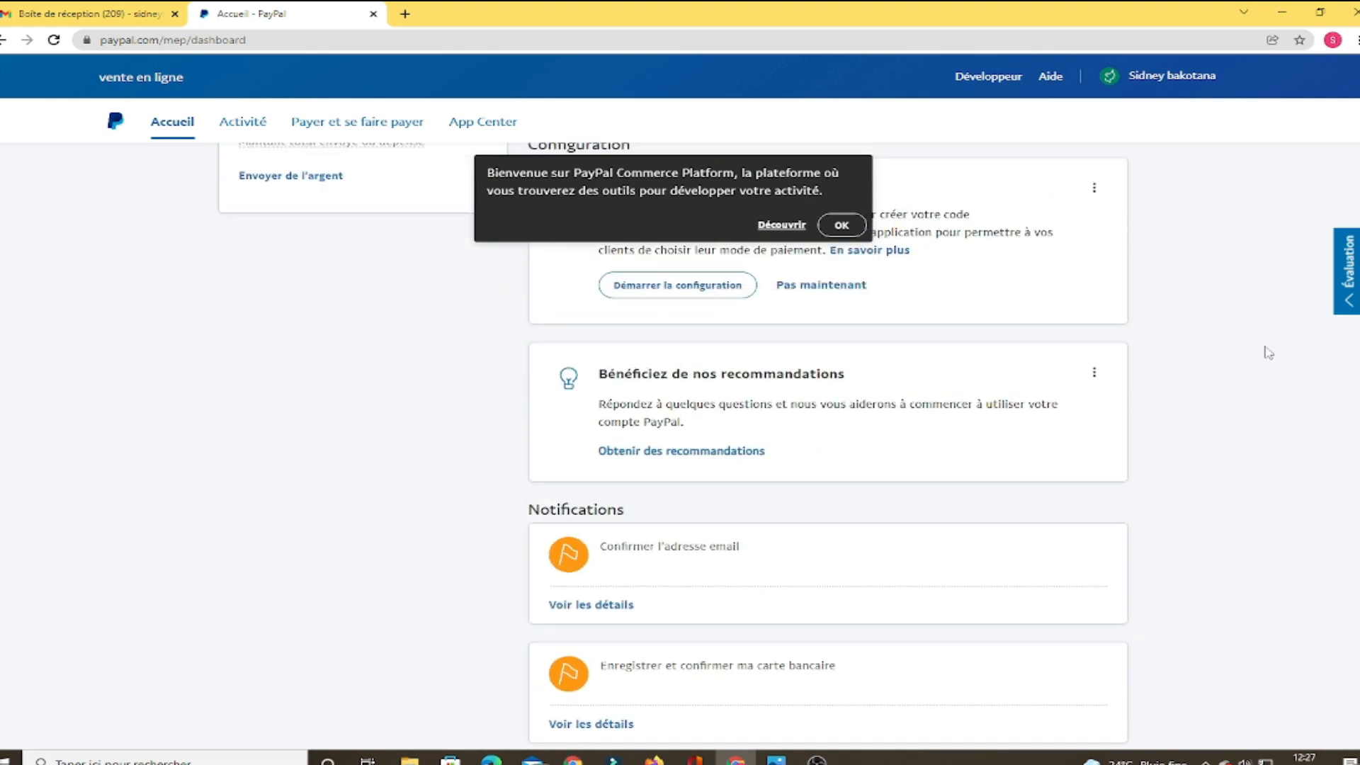
drag(842, 234, 903, 249)
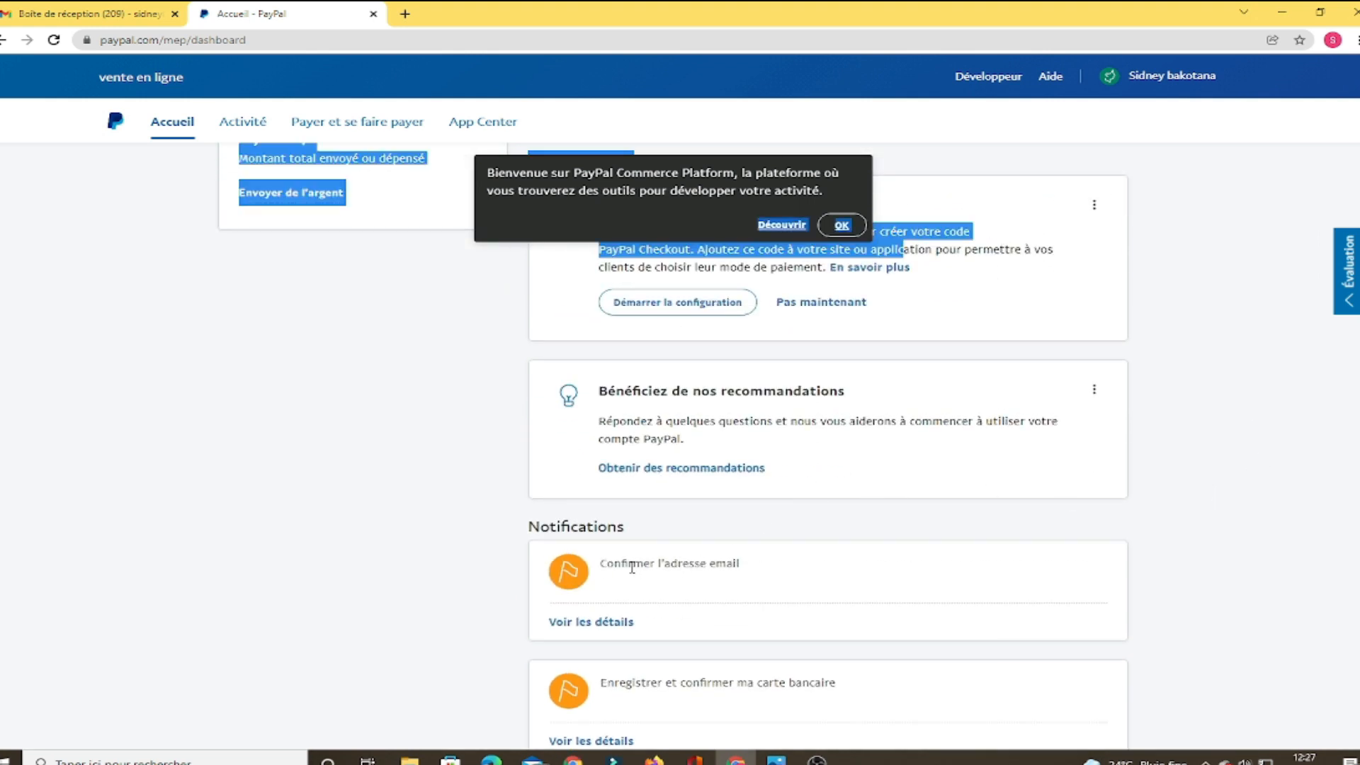
click(1204, 311)
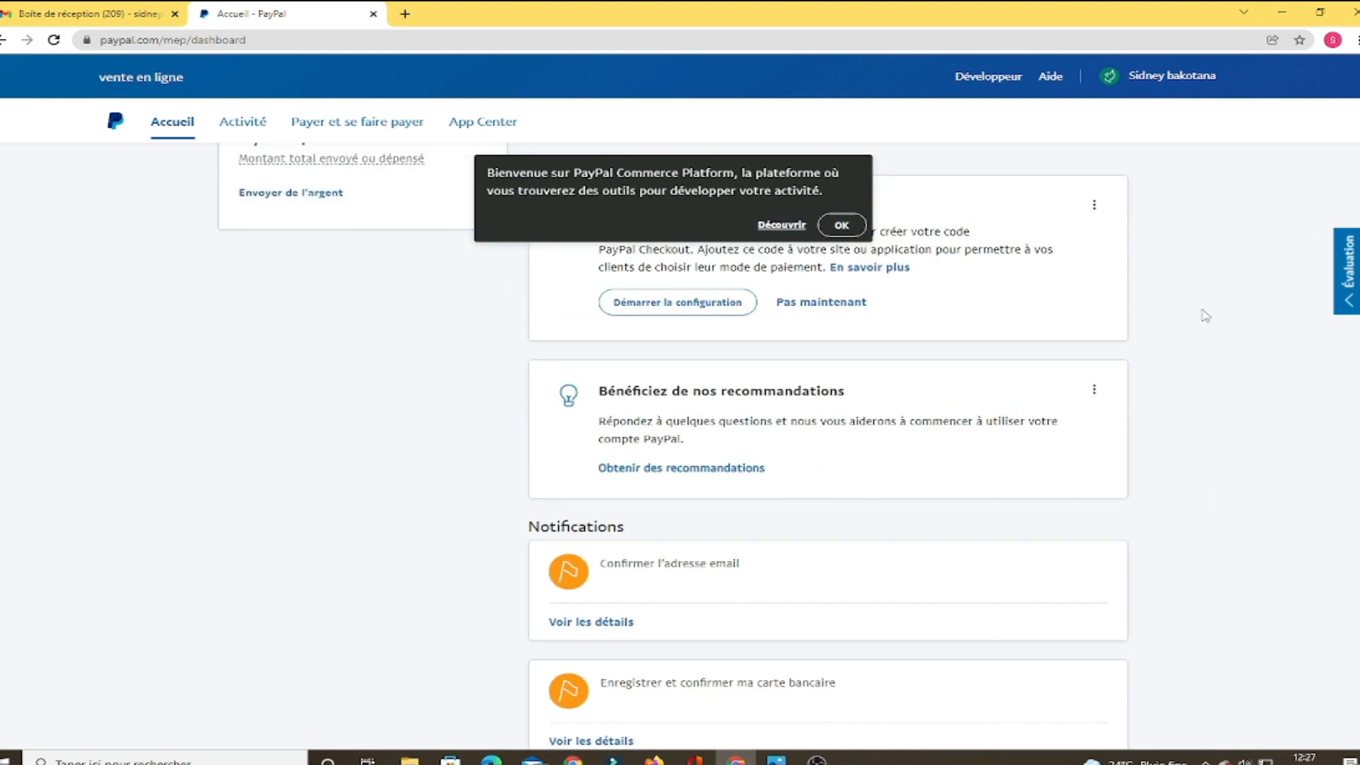
click(841, 224)
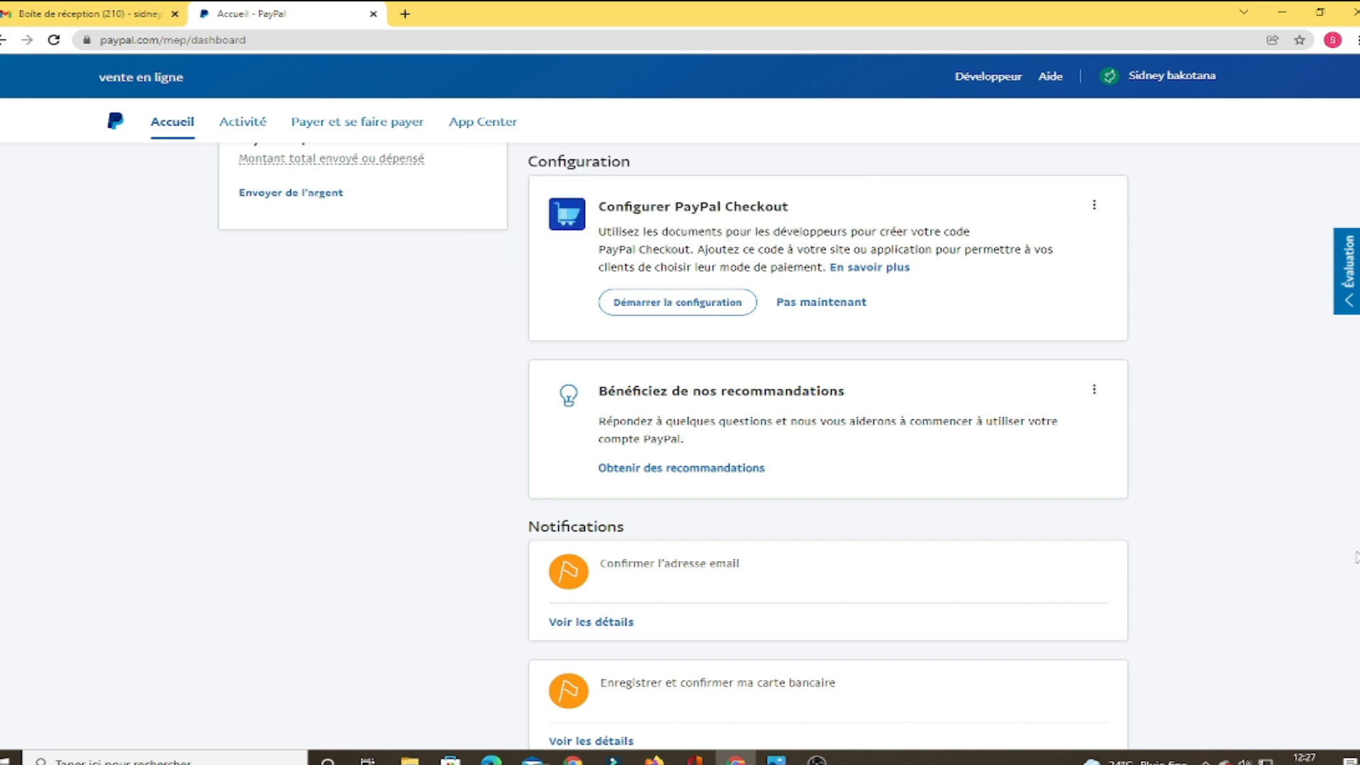
click(793, 560)
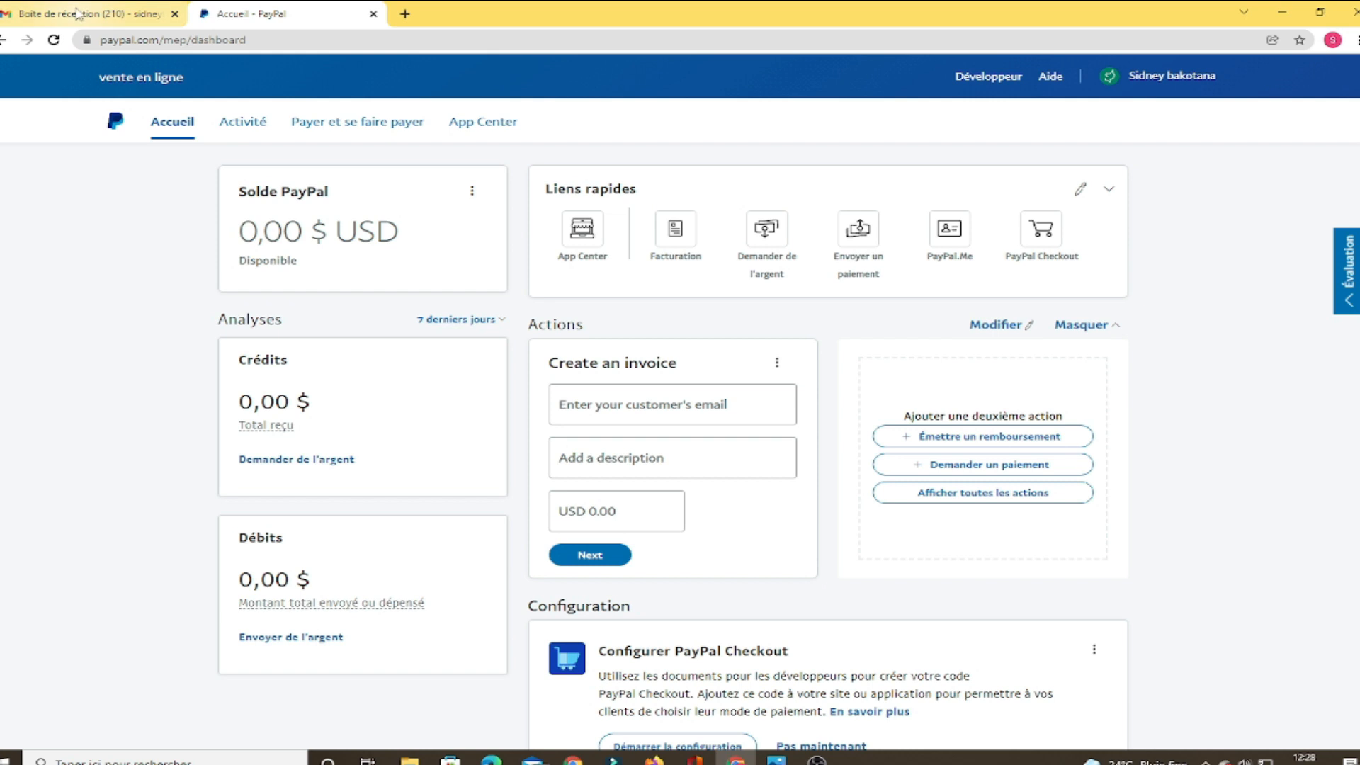
Open PayPal's confirmation email in Gmail and follow its 'Confirmer votre adresse email' link
click(78, 14)
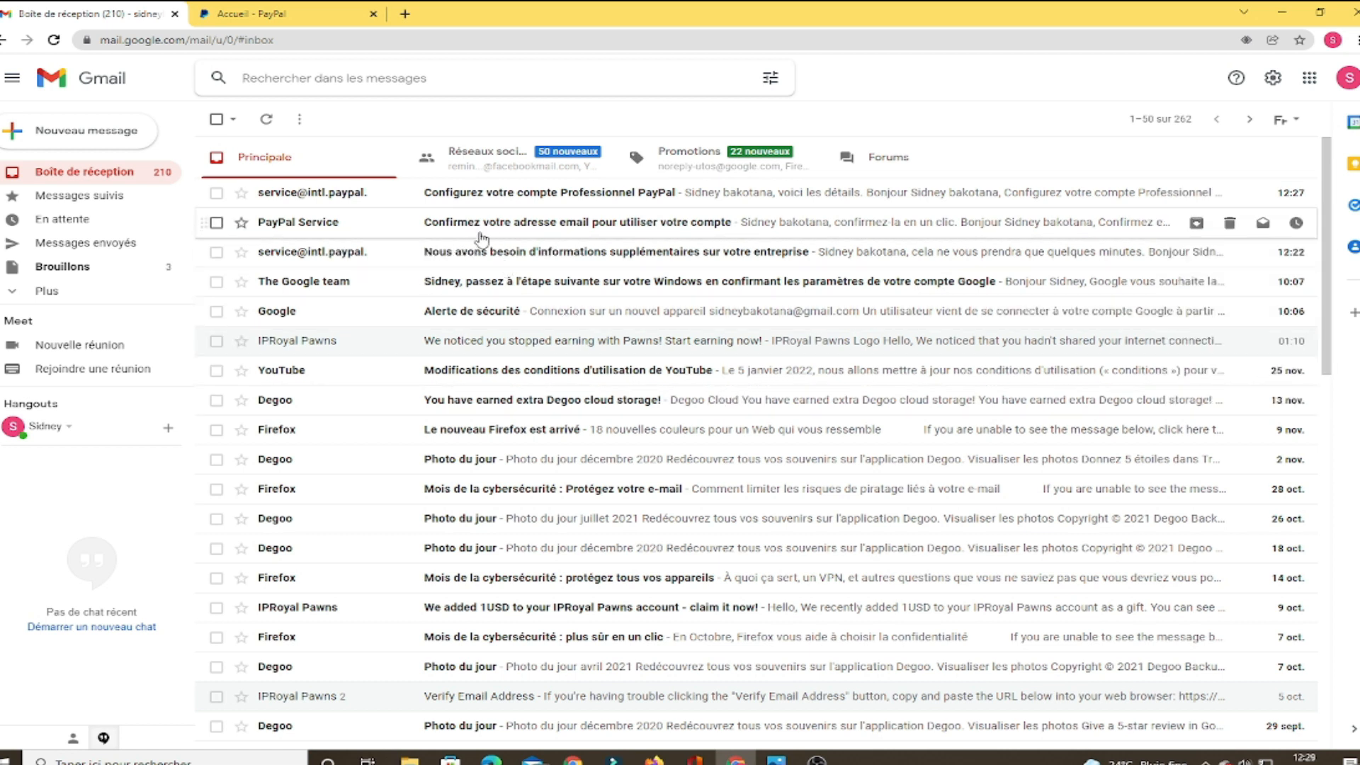
click(685, 227)
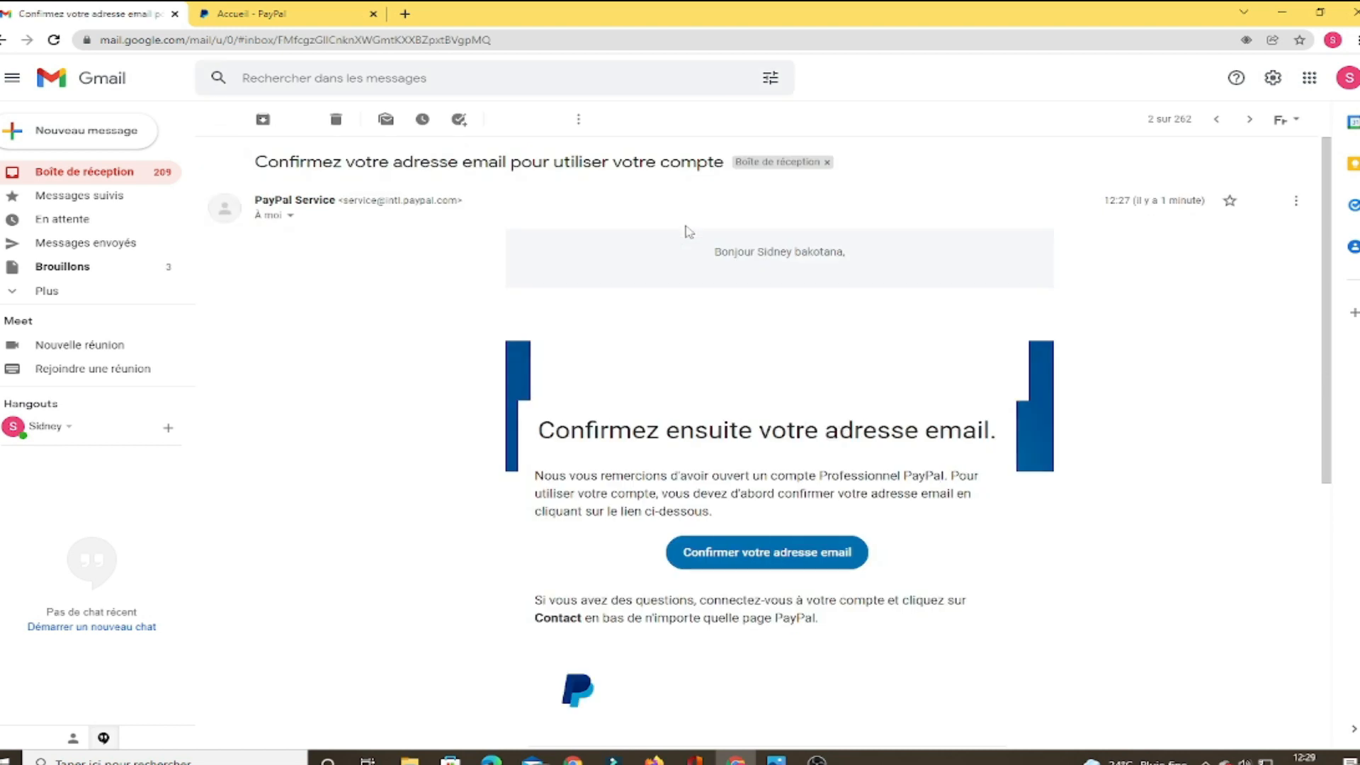
scroll(1204, 602, down, 2)
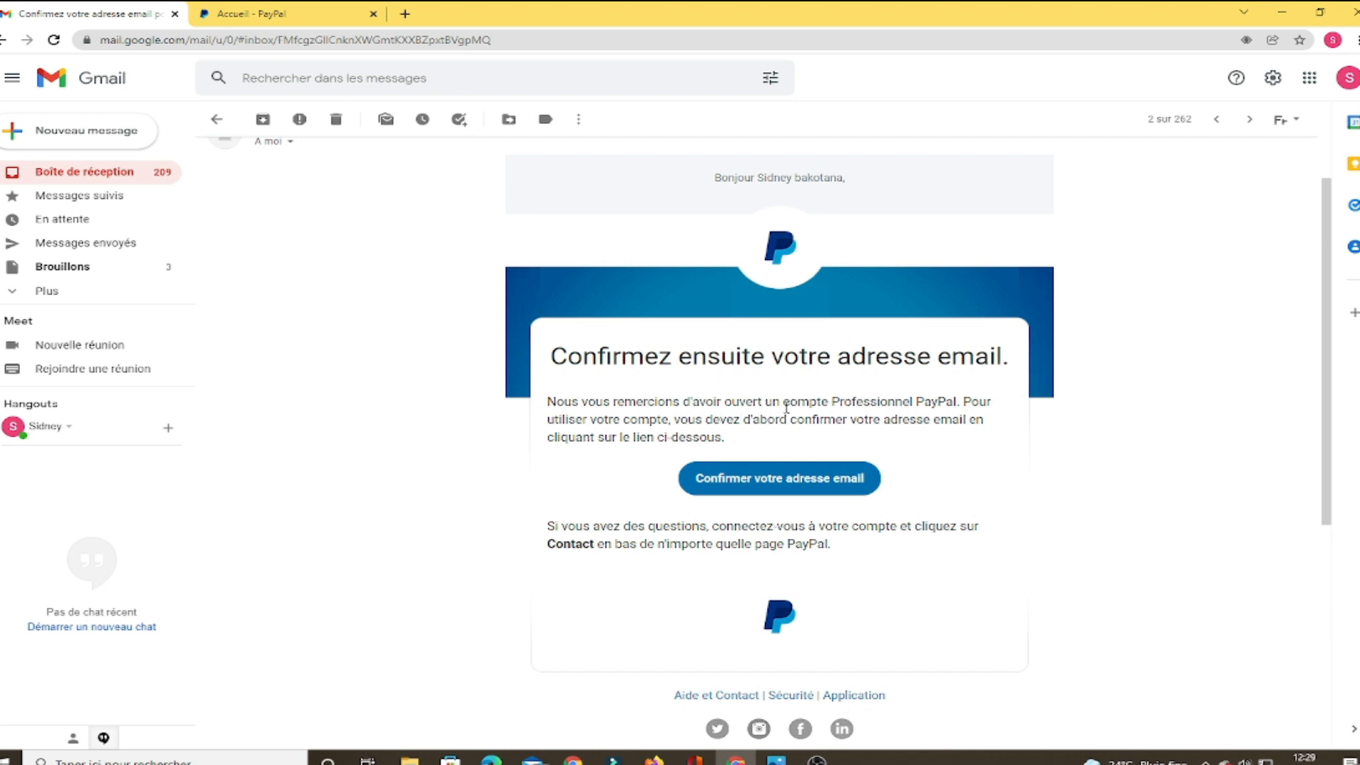
drag(913, 401, 830, 401)
click(936, 454)
click(782, 496)
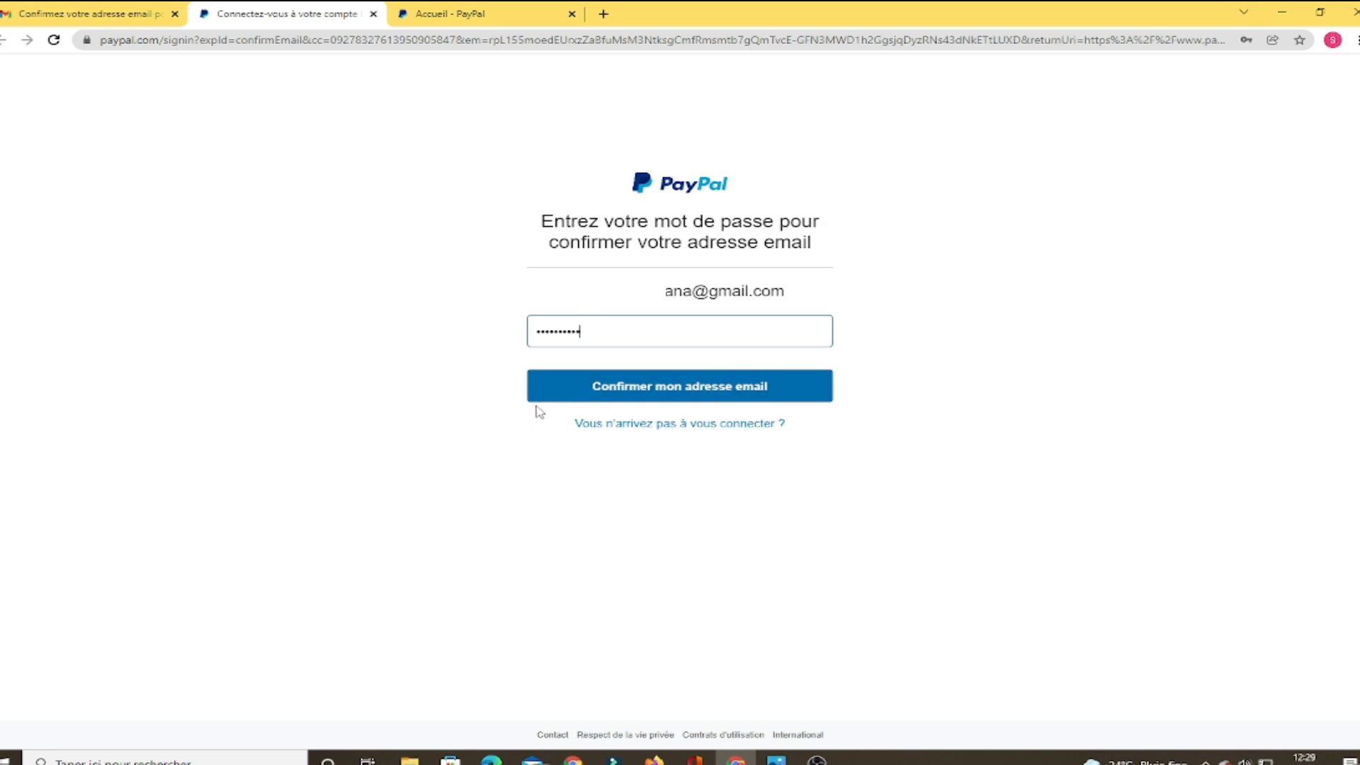
Submit the account password with 'Confirmer mon adresse email' and scroll through the new dashboard
click(682, 396)
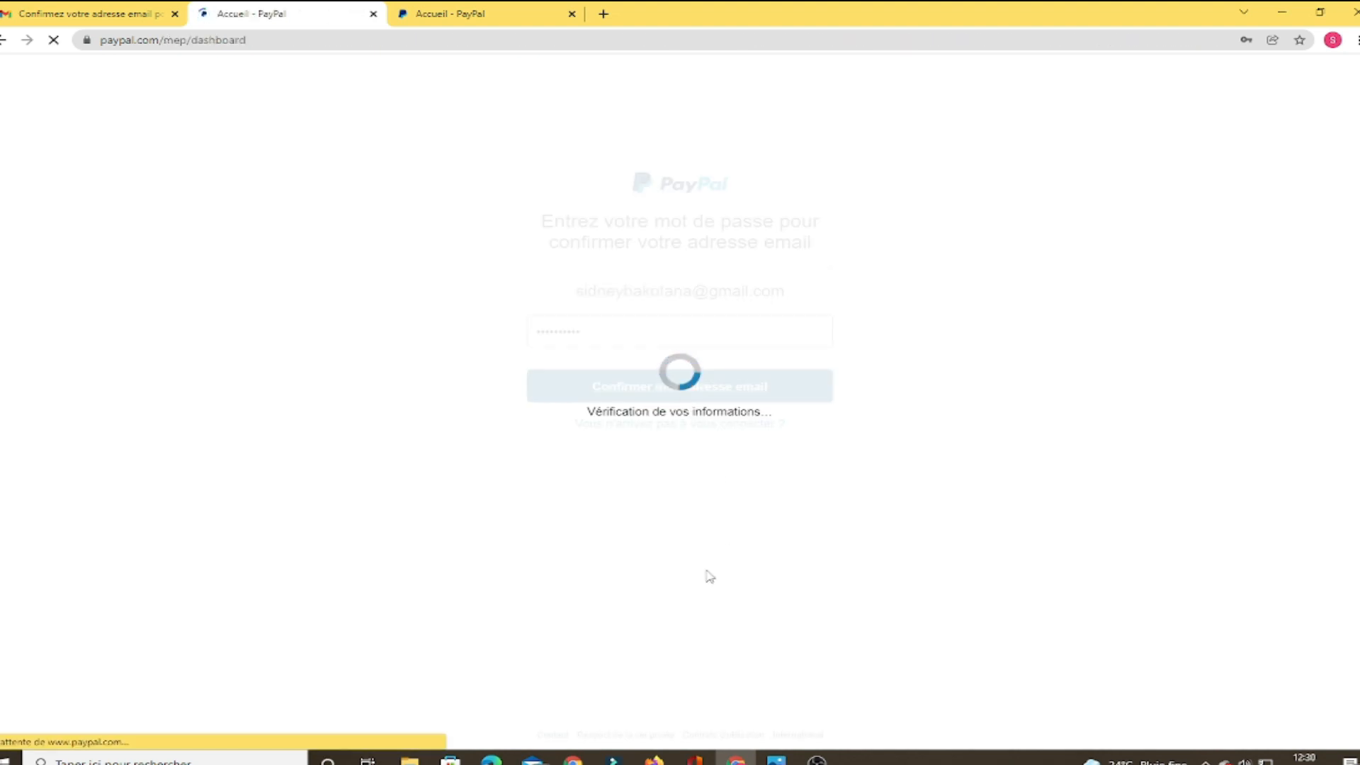
scroll(1069, 558, down, 2)
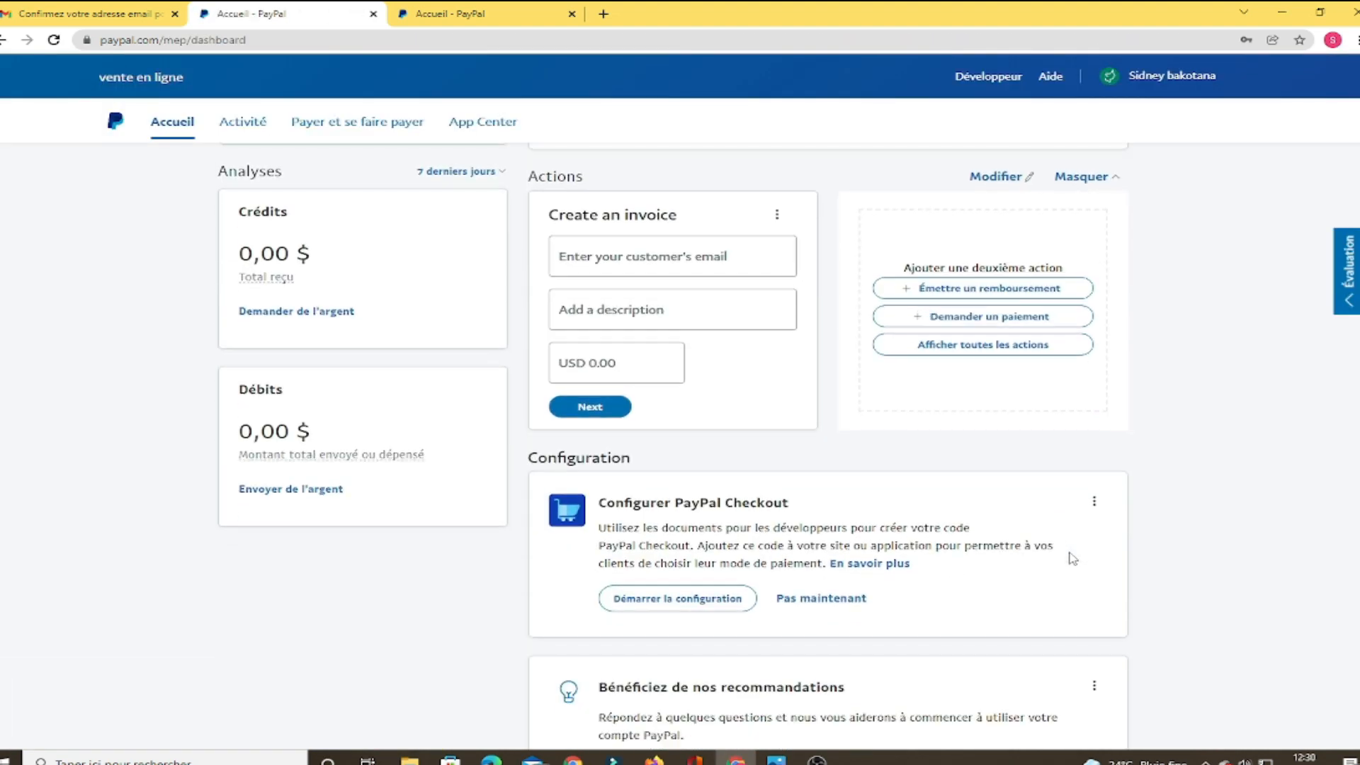
scroll(1073, 559, down, 5)
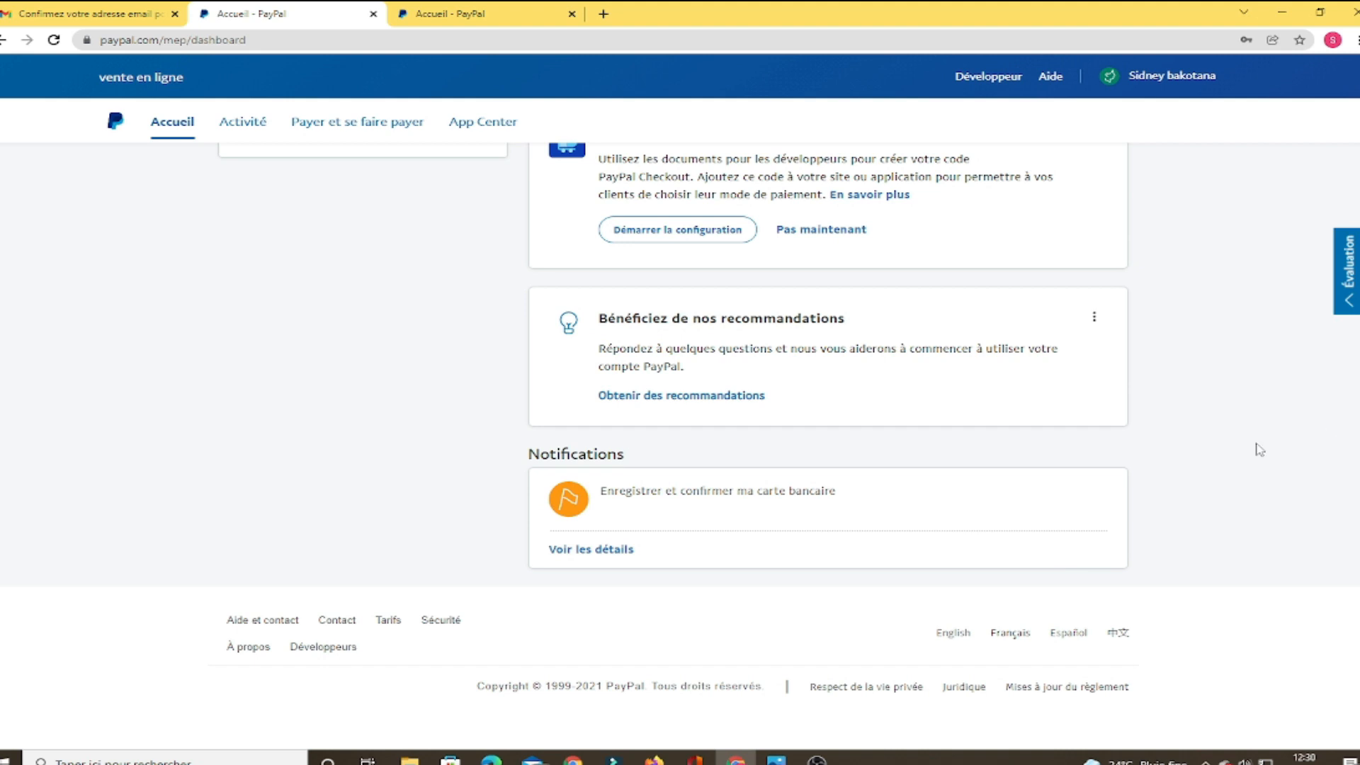
Translate the dashboard page into French with 'Traduire en français' and return to its top
right_click(1190, 427)
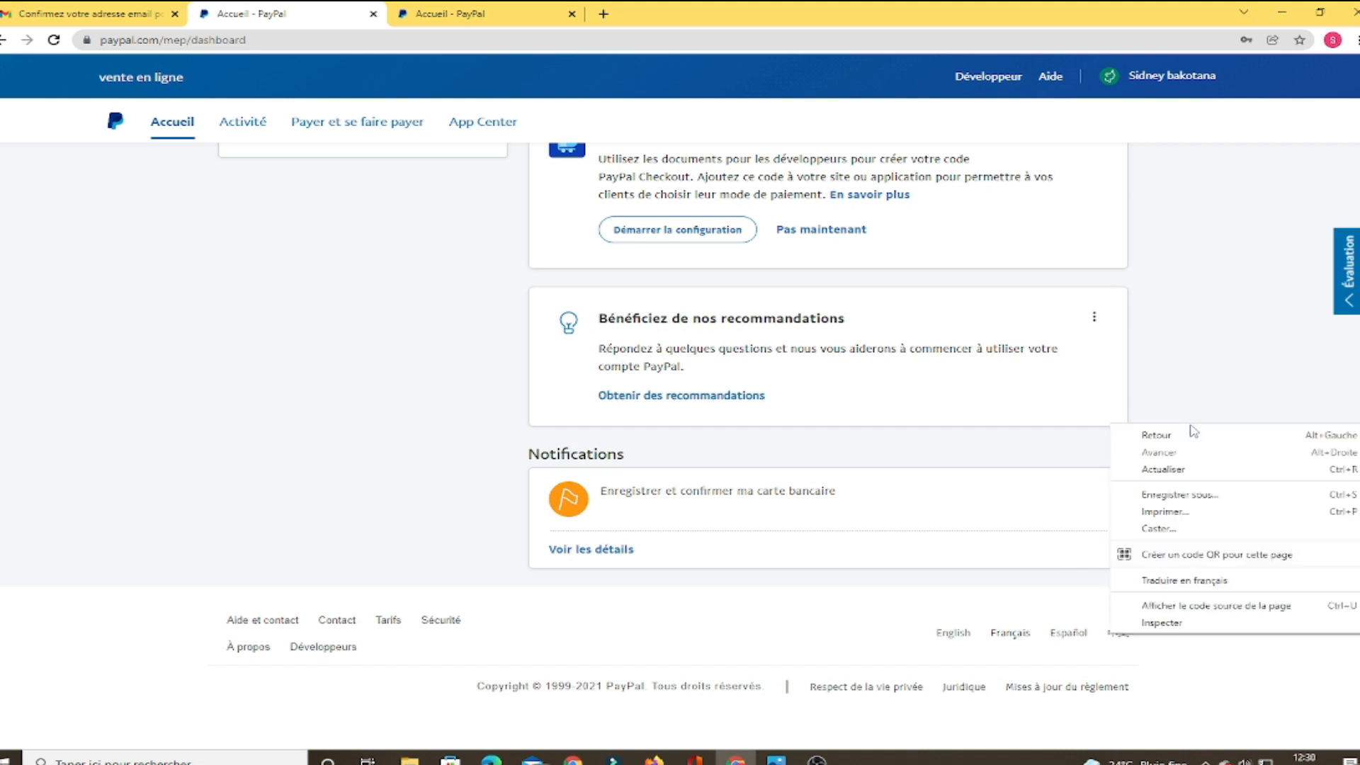
click(1199, 581)
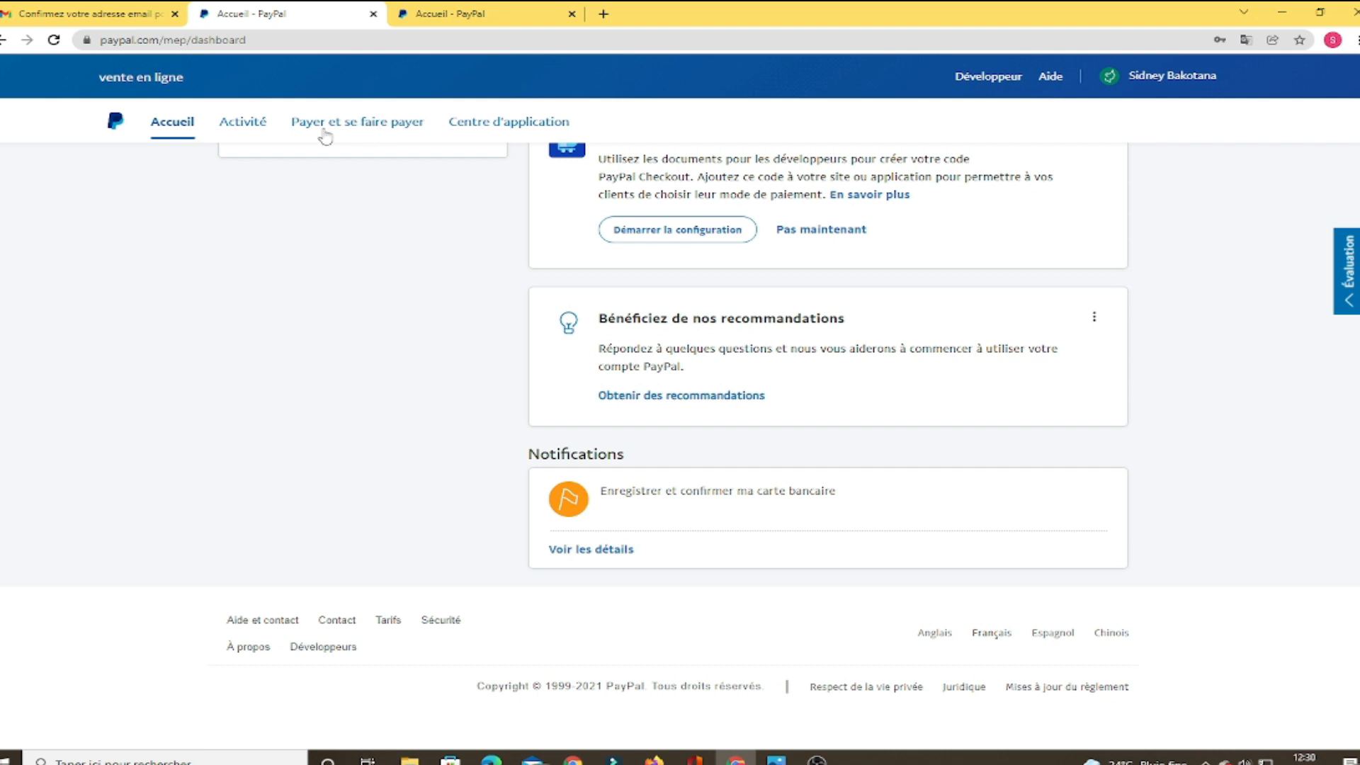
scroll(446, 413, up, 5)
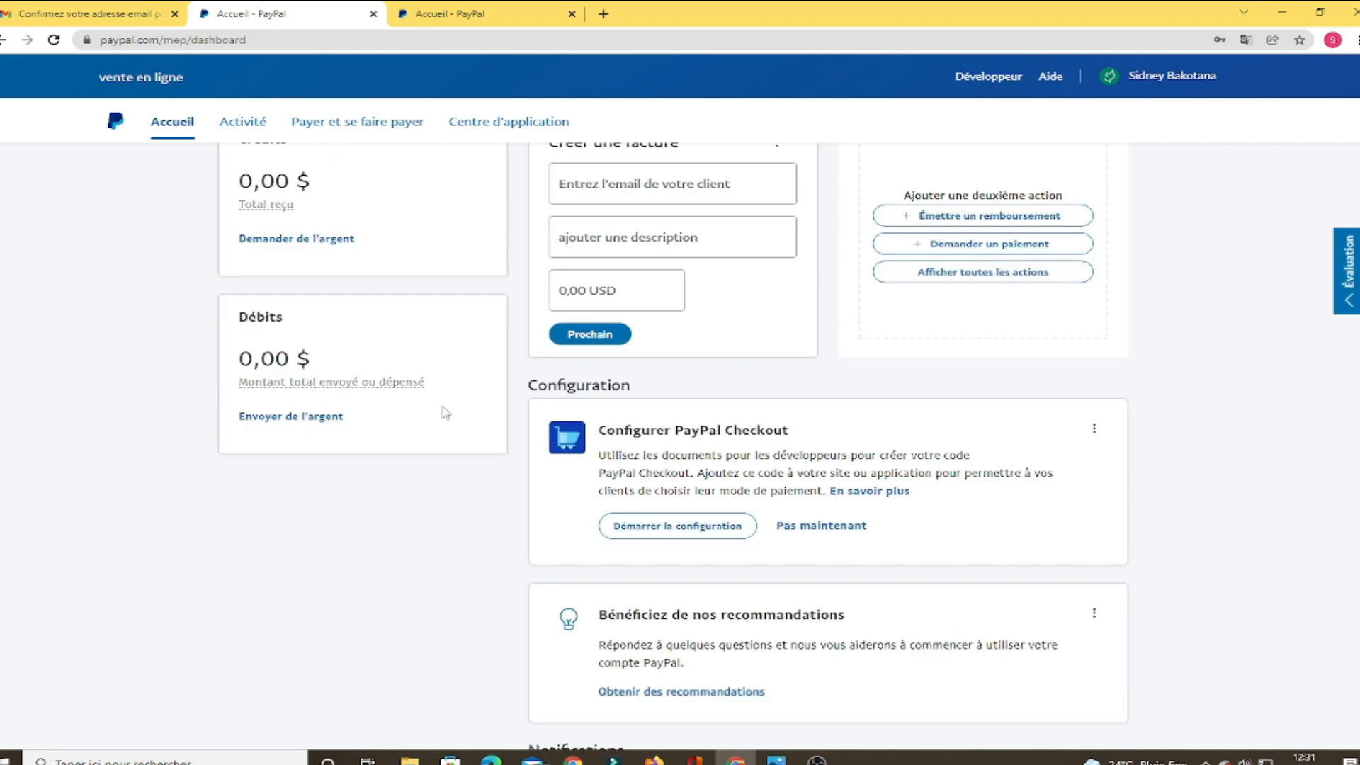
scroll(442, 423, up, 1)
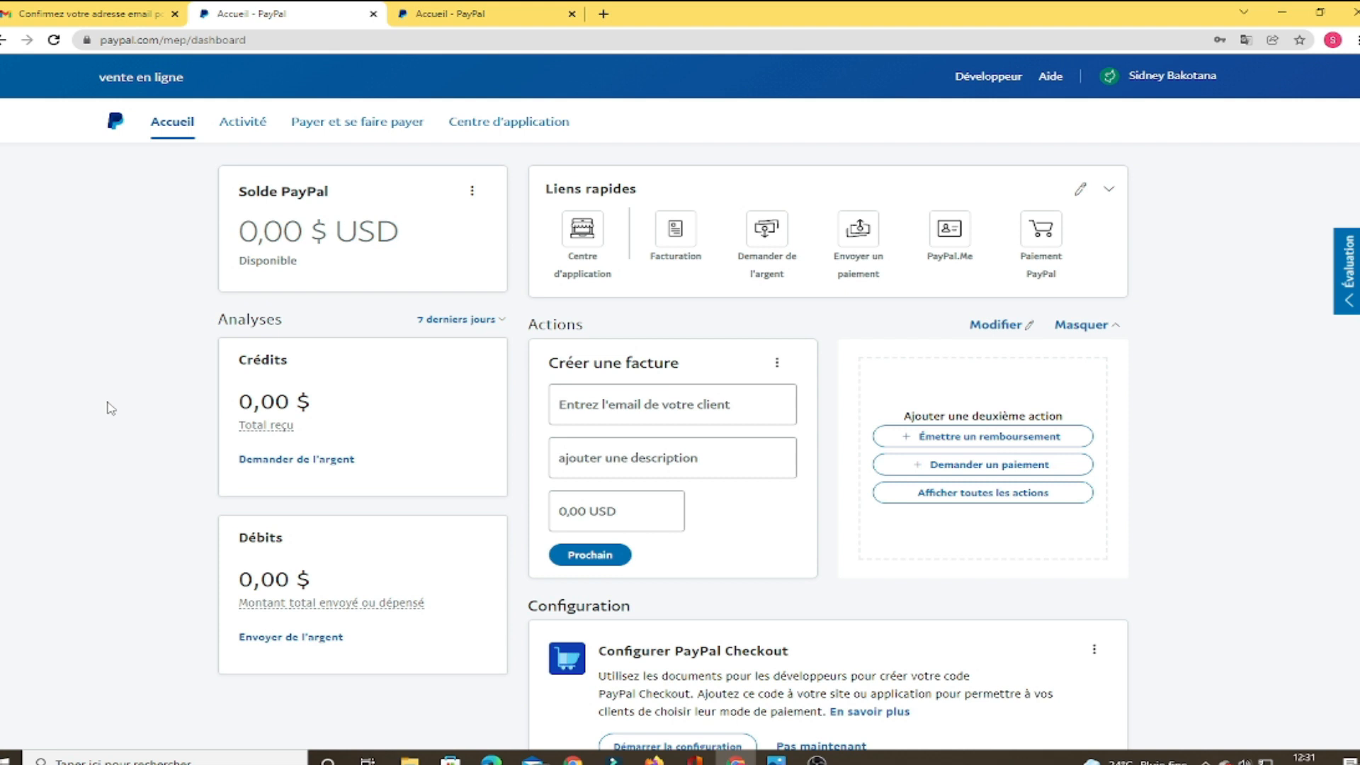
Review the Type de compte entry under 'Paramètres de Préférences', then sign out via 'Déconnexion'
click(1158, 73)
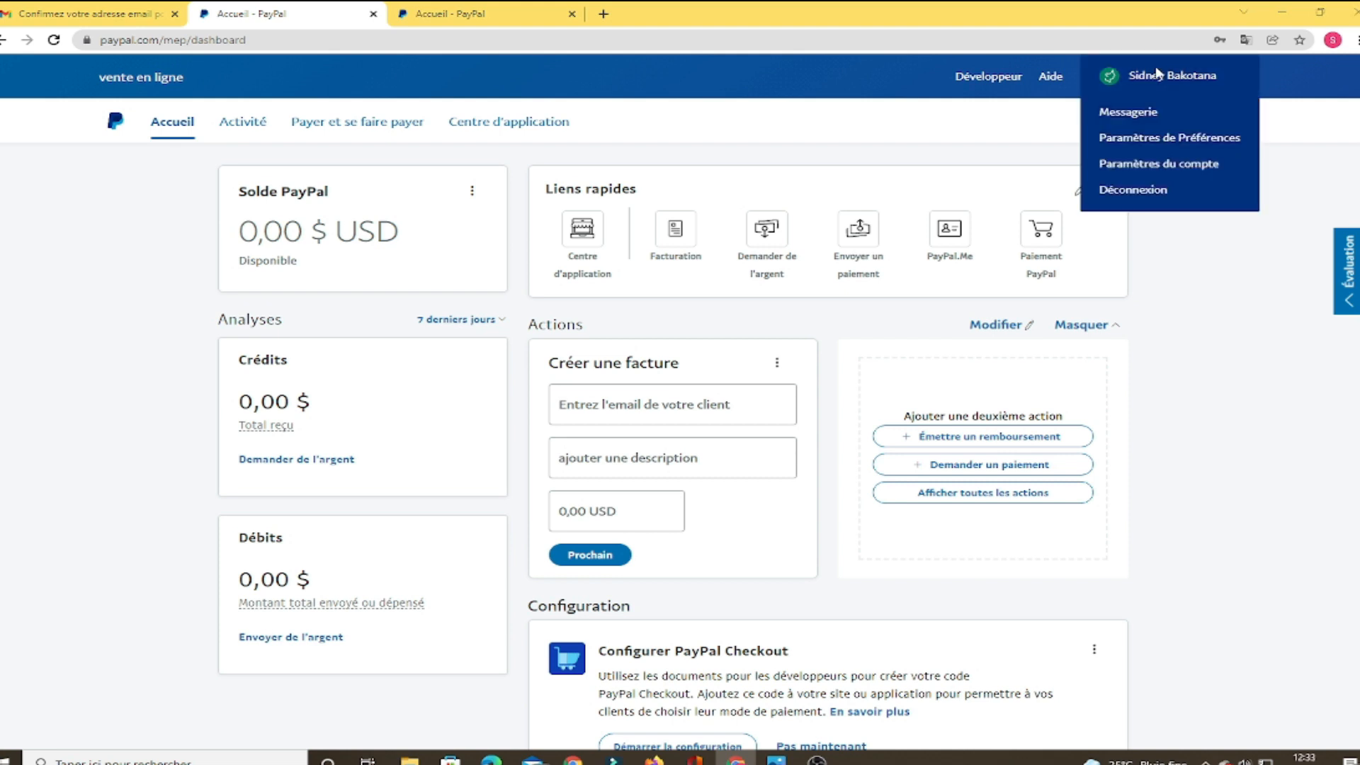
click(1149, 149)
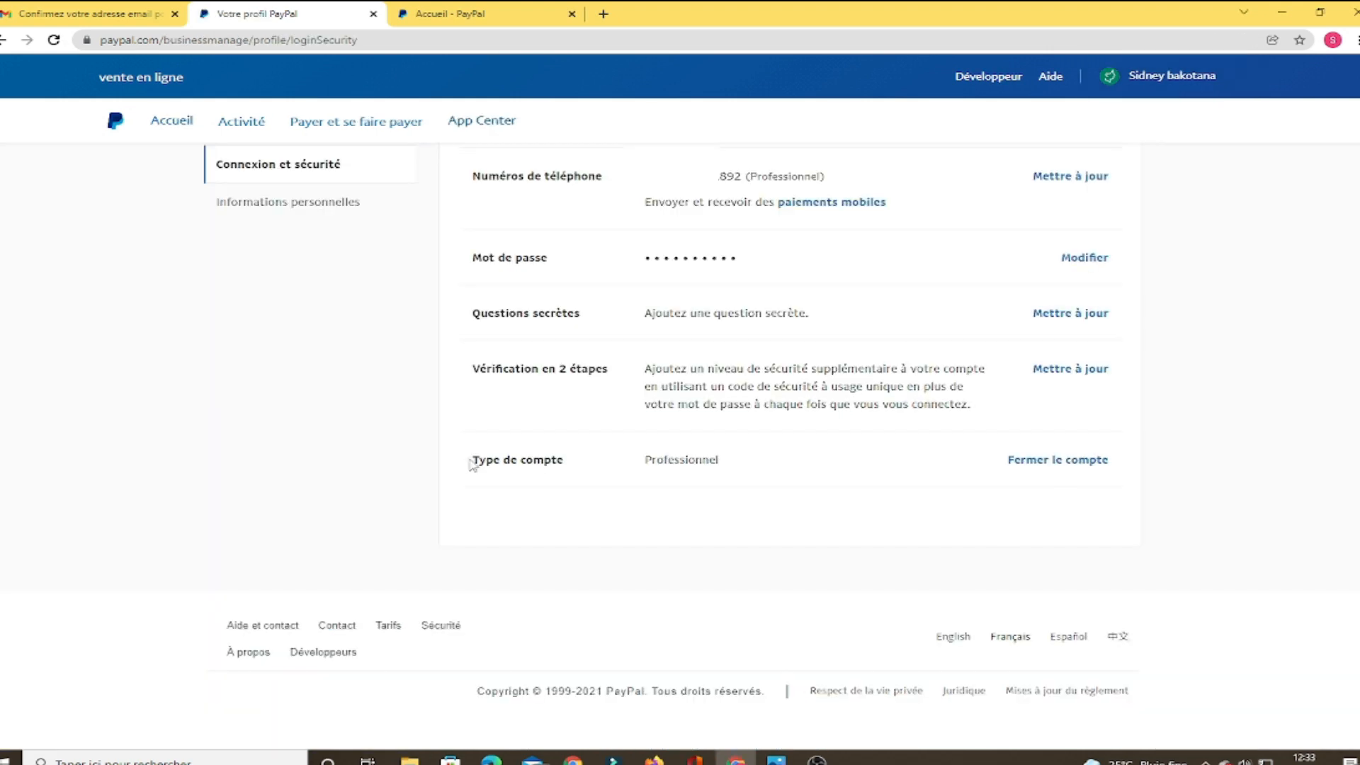
drag(471, 464, 589, 454)
click(734, 467)
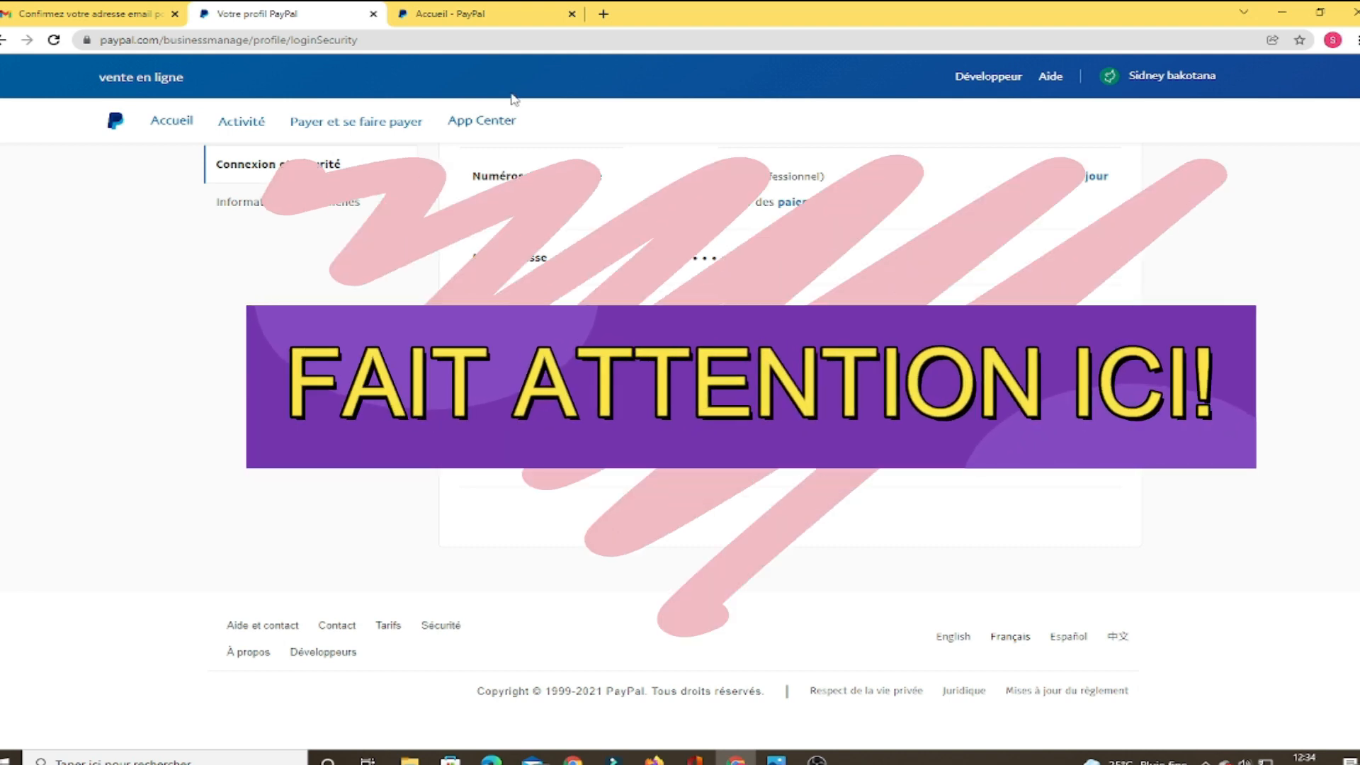
click(1170, 75)
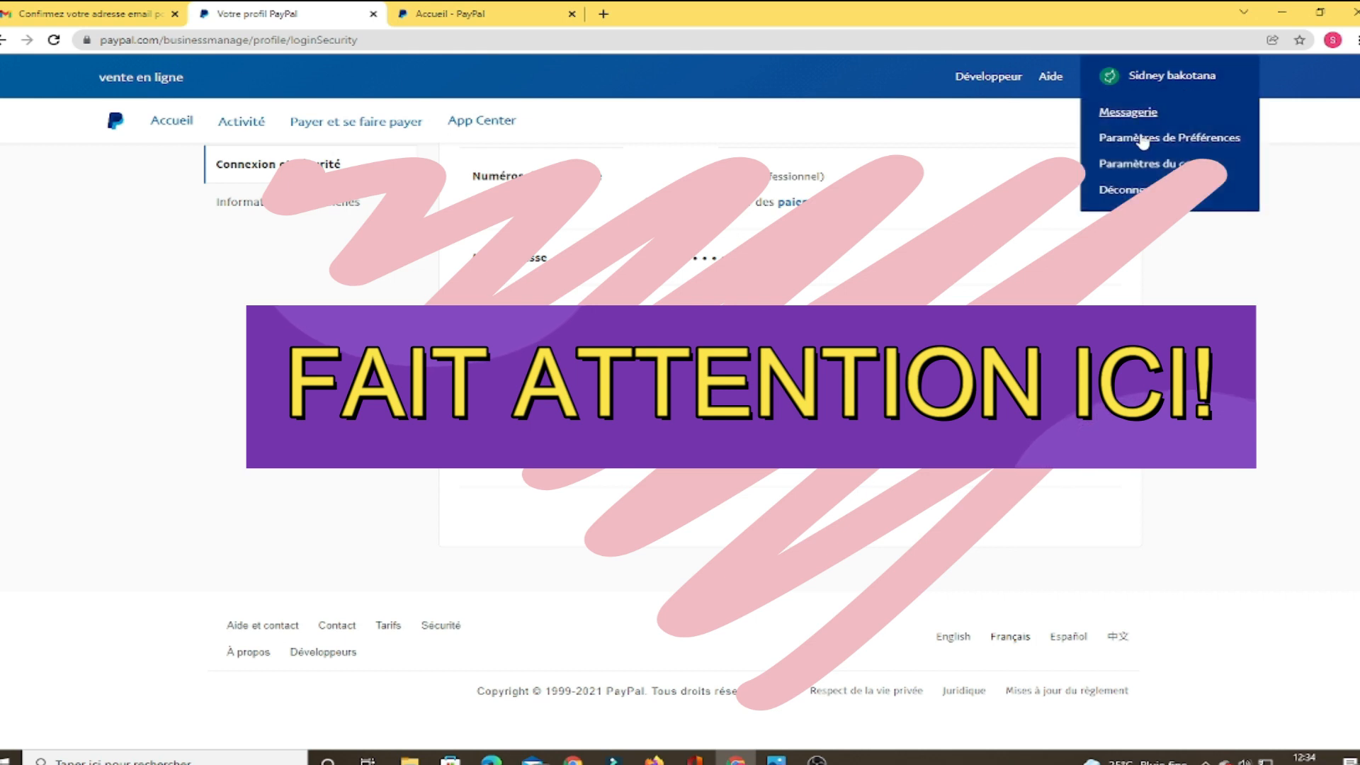
click(1129, 195)
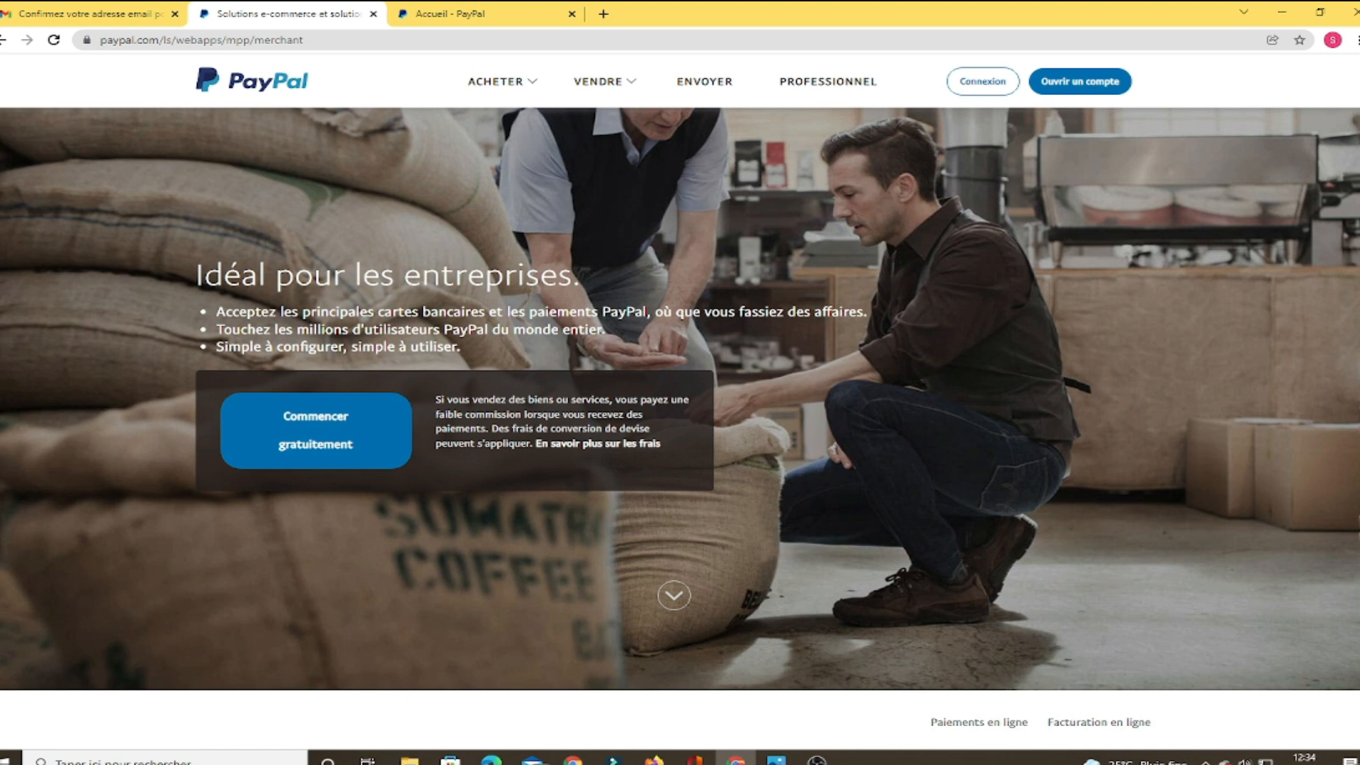
Switch the merchant page to the PayPal site for Lesotho
scroll(680, 424, down, 20)
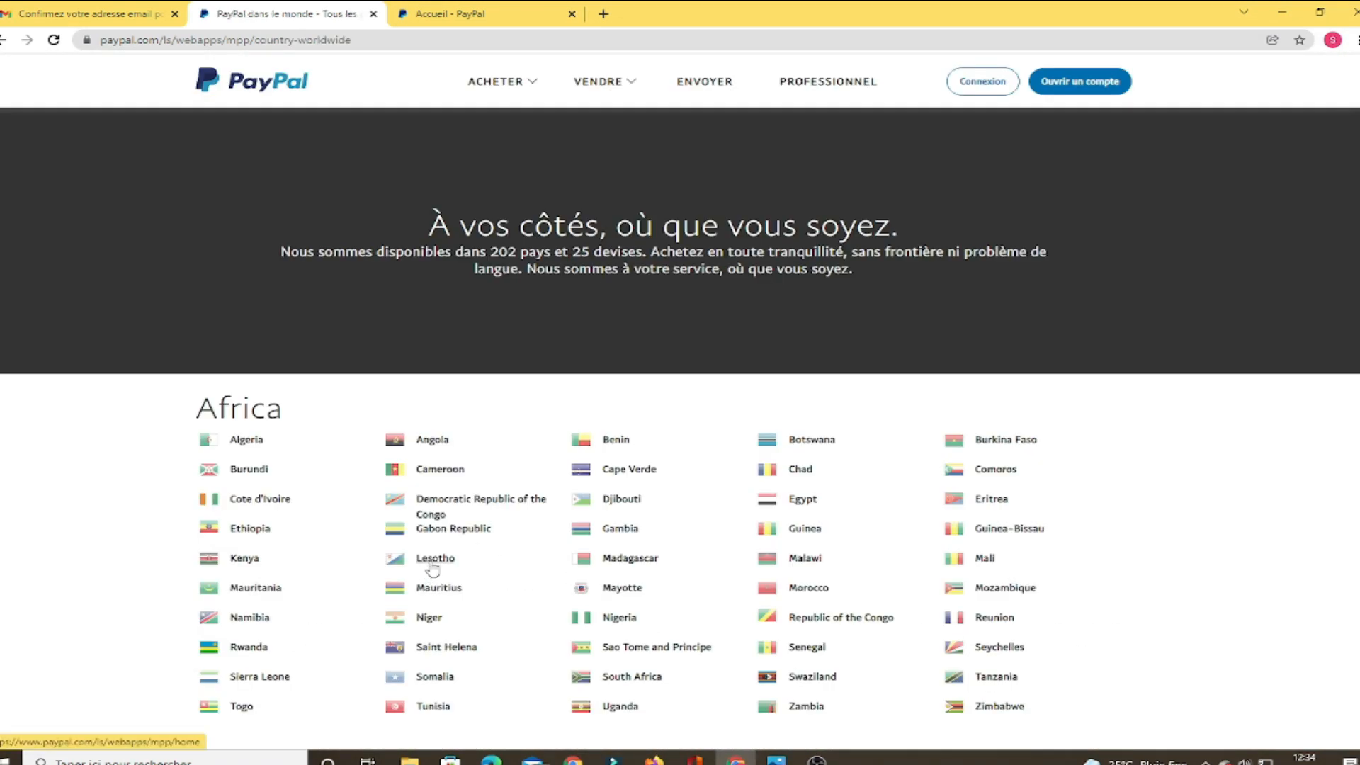
click(433, 566)
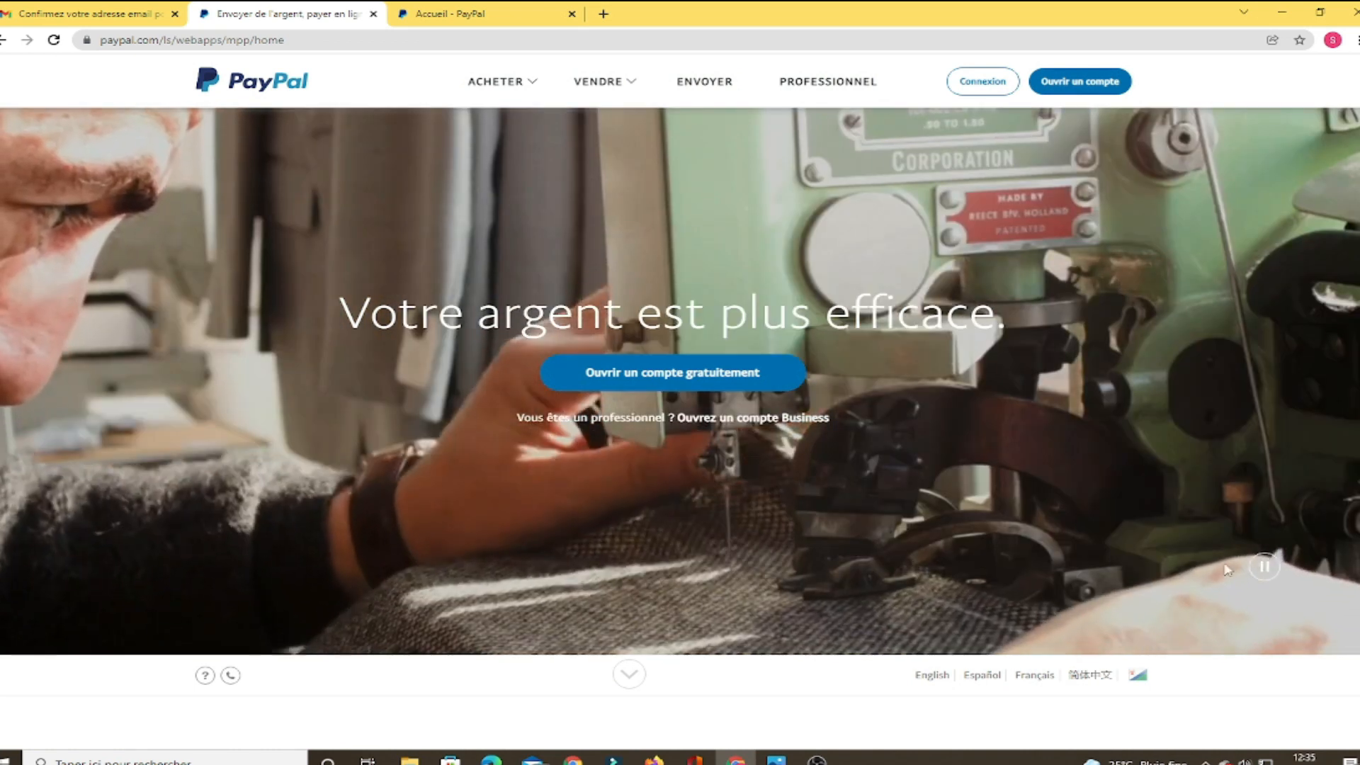
scroll(1094, 385, down, 3)
scroll(1046, 273, up, 3)
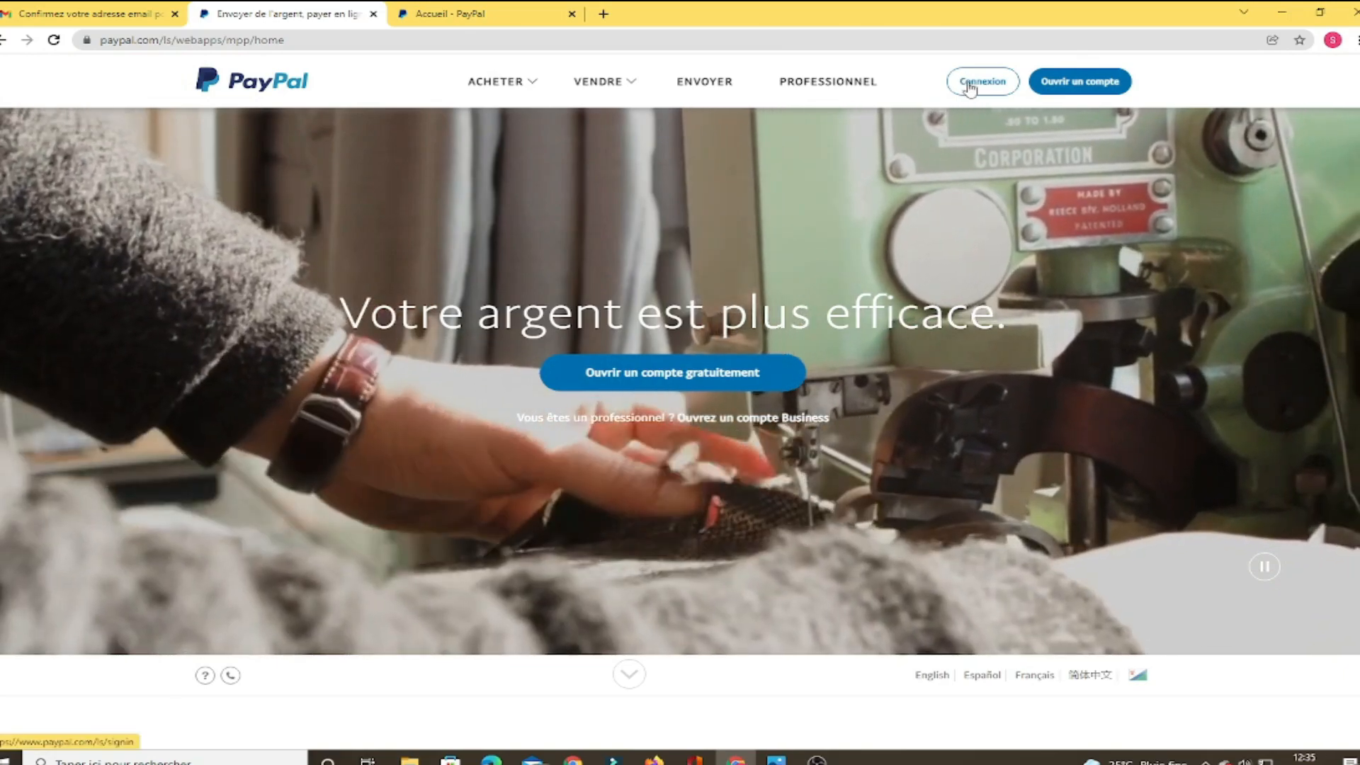
Start signing back in to the account from 'Connexion' in the header
click(967, 84)
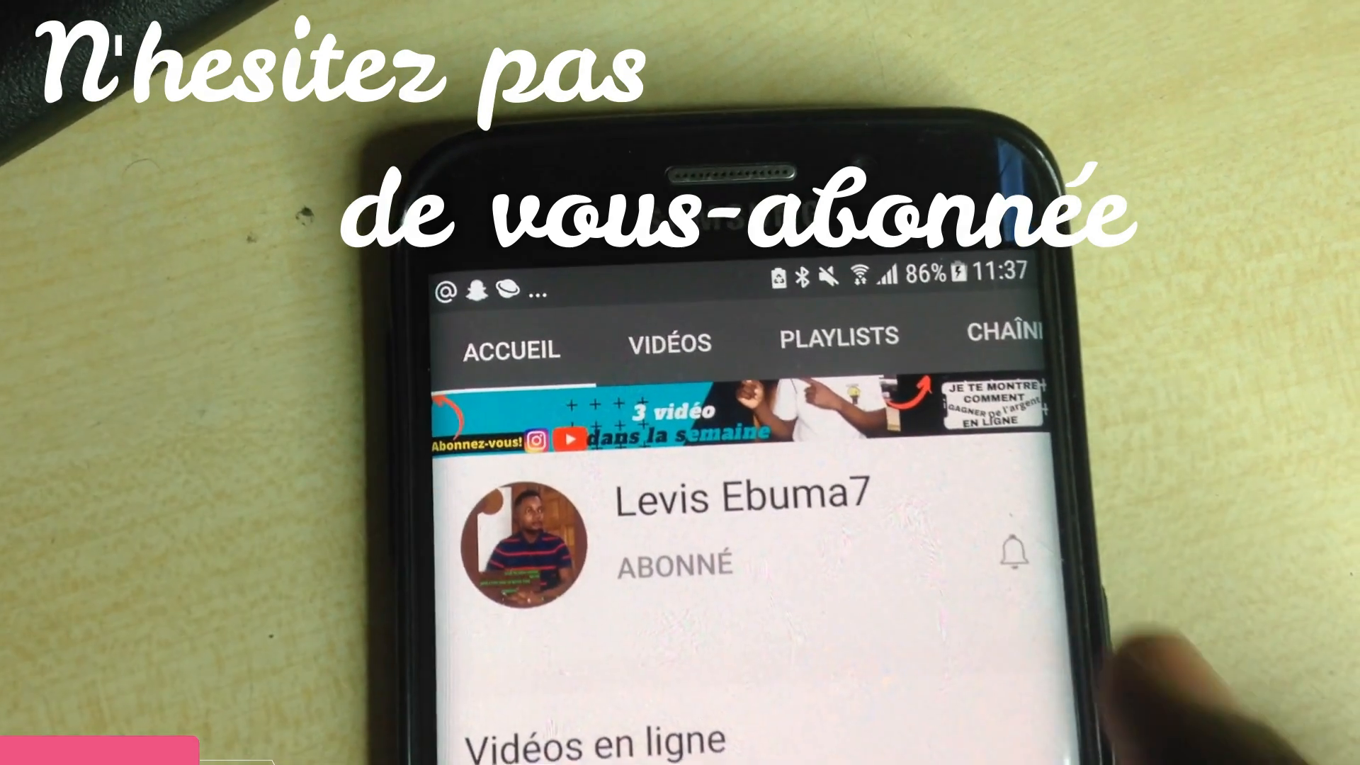
click(1014, 552)
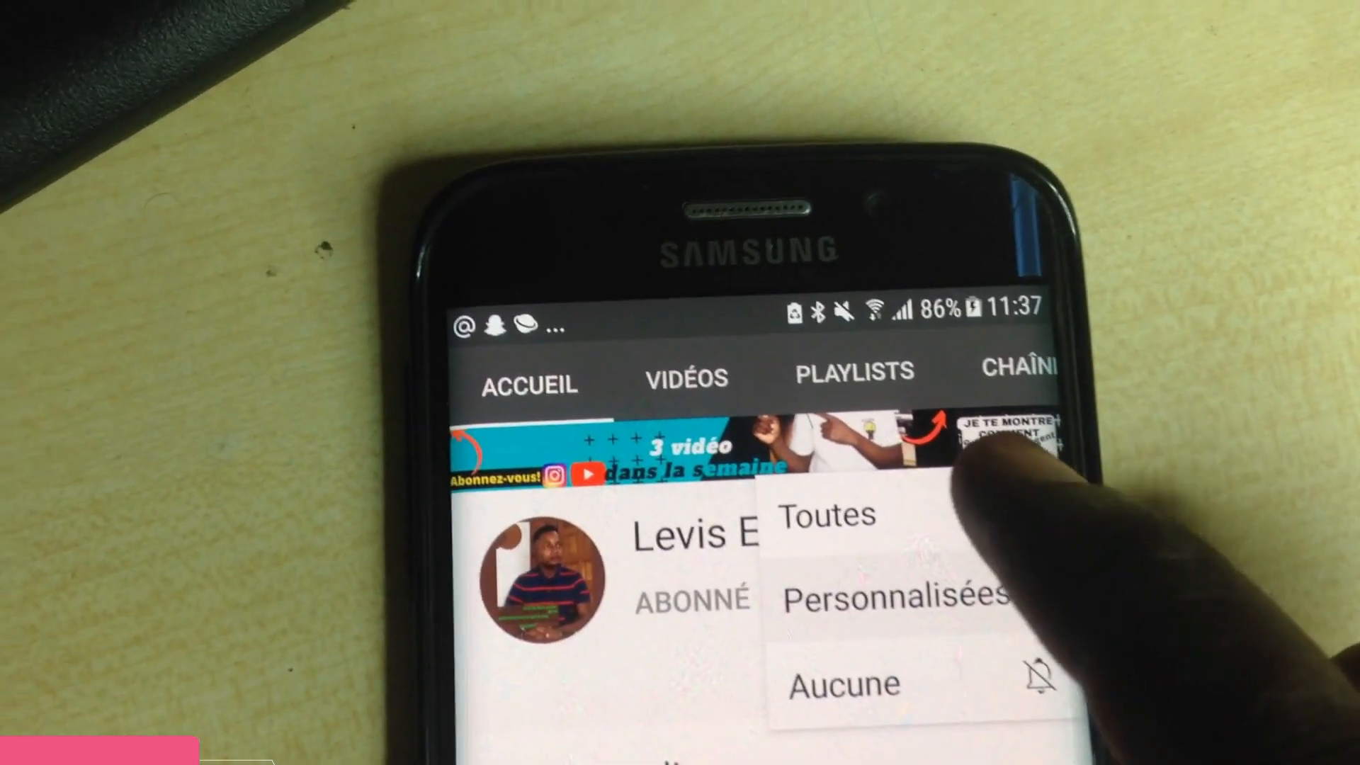
click(893, 510)
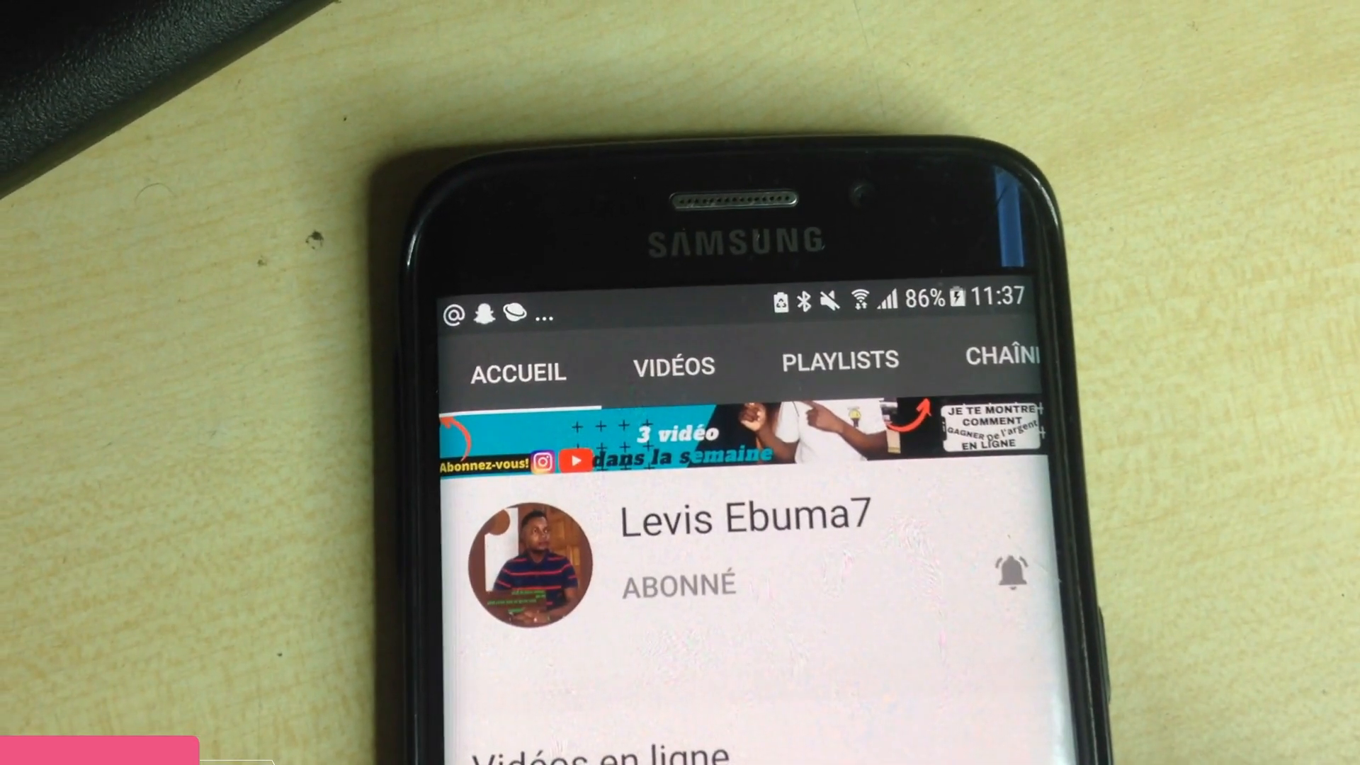